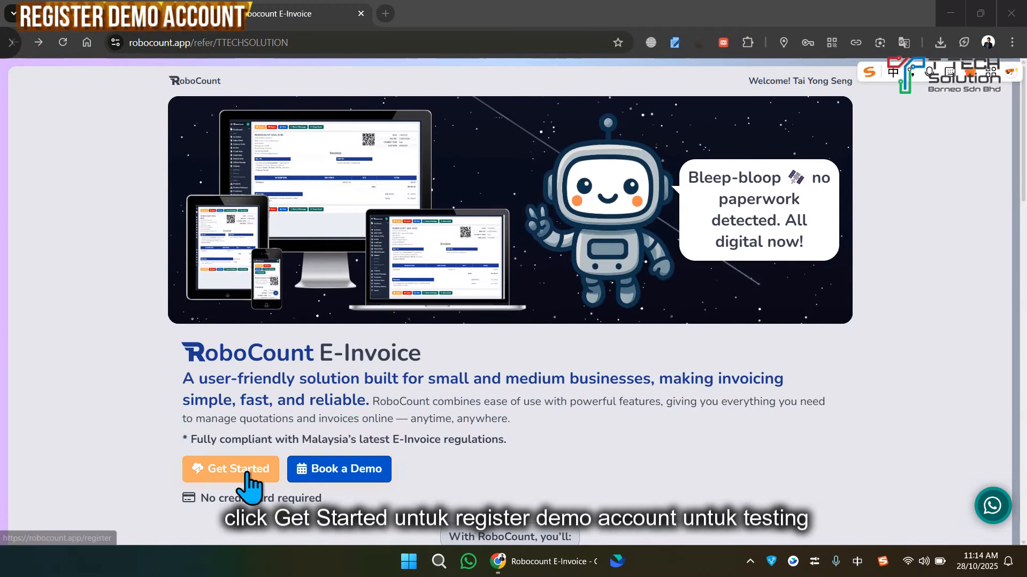
# Step: Start registering a demo account and enter SENG SENG TRADING as the company name
pyautogui.click(243, 478)
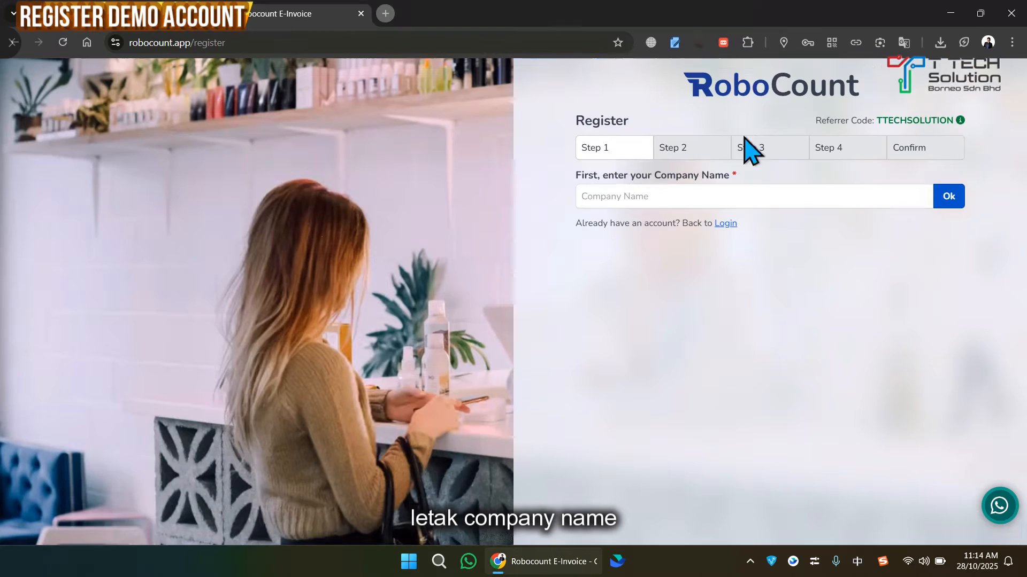
pyautogui.click(637, 197)
pyautogui.click(669, 229)
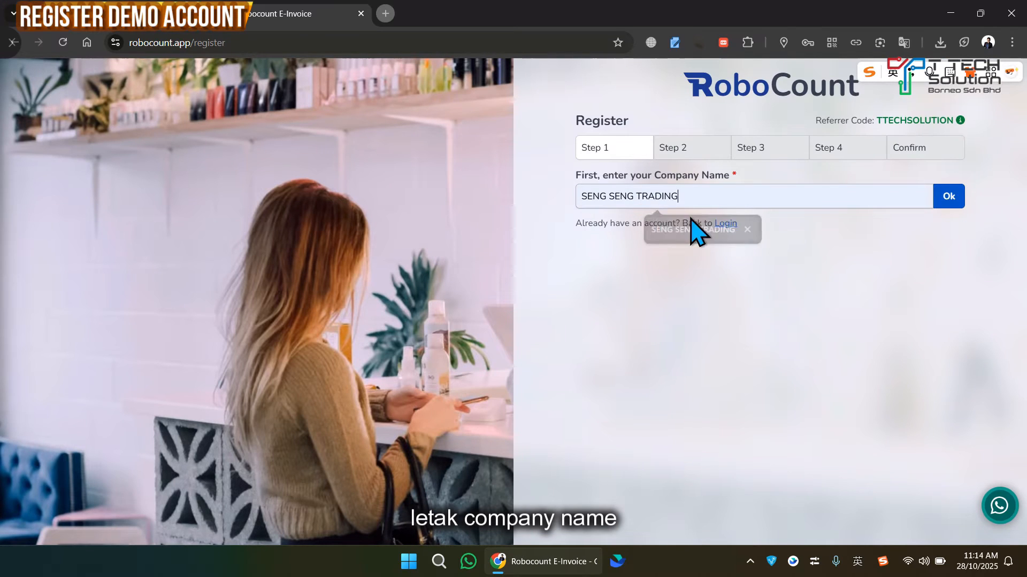
pyautogui.press('Return')
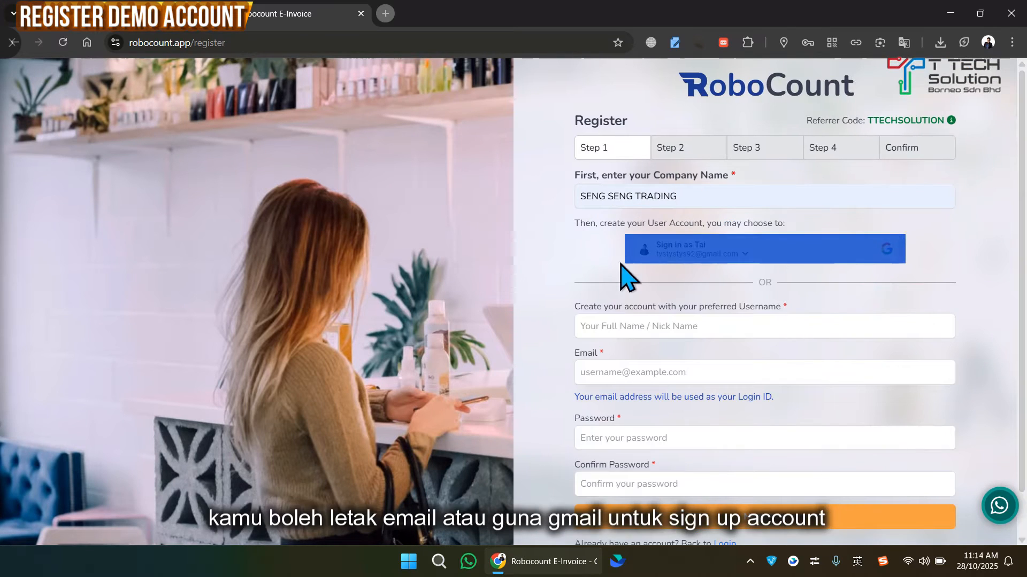
# Step: Sign up with a Google account and allow robocount.app to access its name, profile picture and email
pyautogui.scroll(-1, 623, 222)
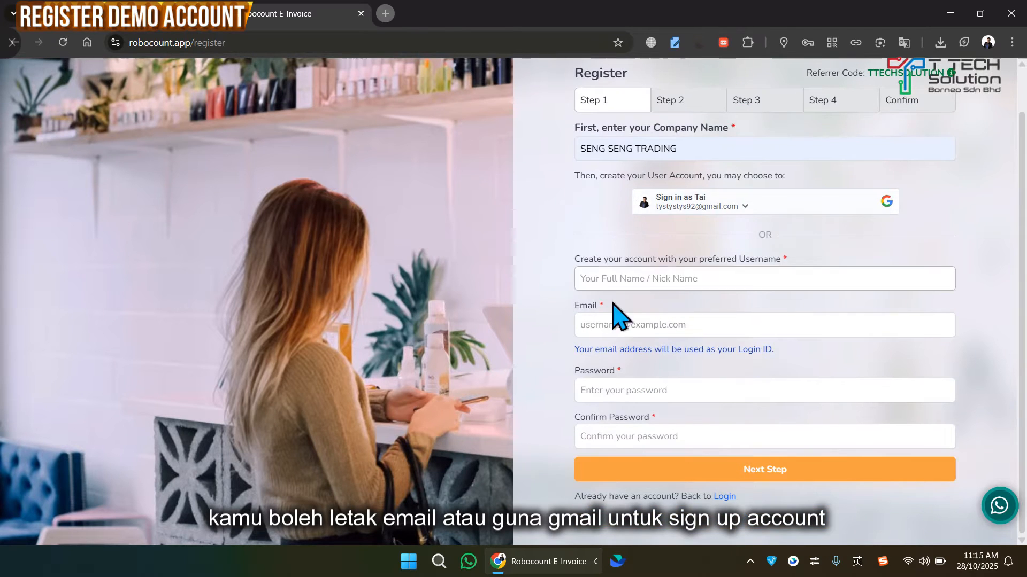
pyautogui.scroll(1, 639, 283)
pyautogui.scroll(1, 639, 284)
pyautogui.scroll(-1, 623, 300)
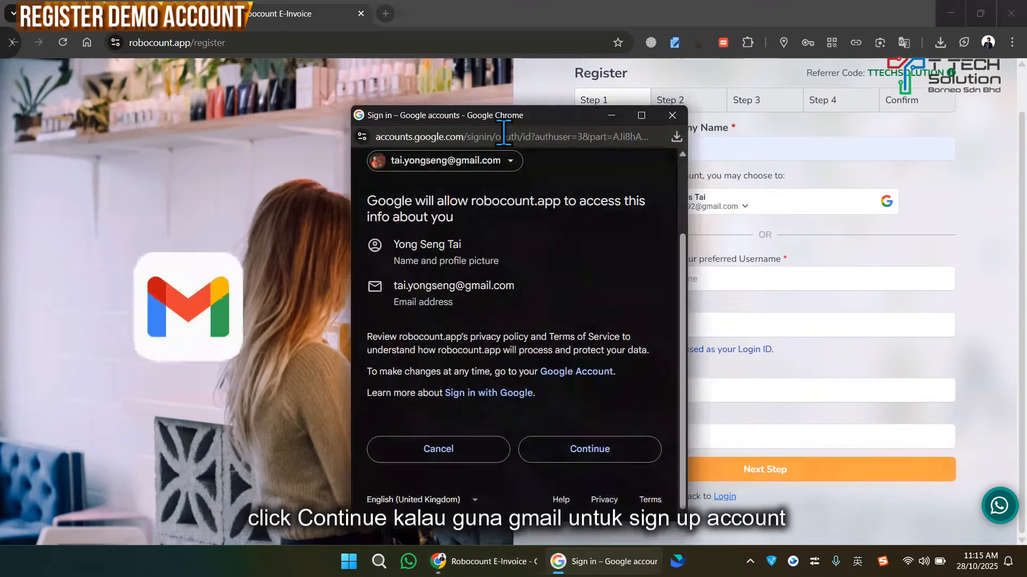
pyautogui.click(590, 456)
pyautogui.scroll(-3, 557, 338)
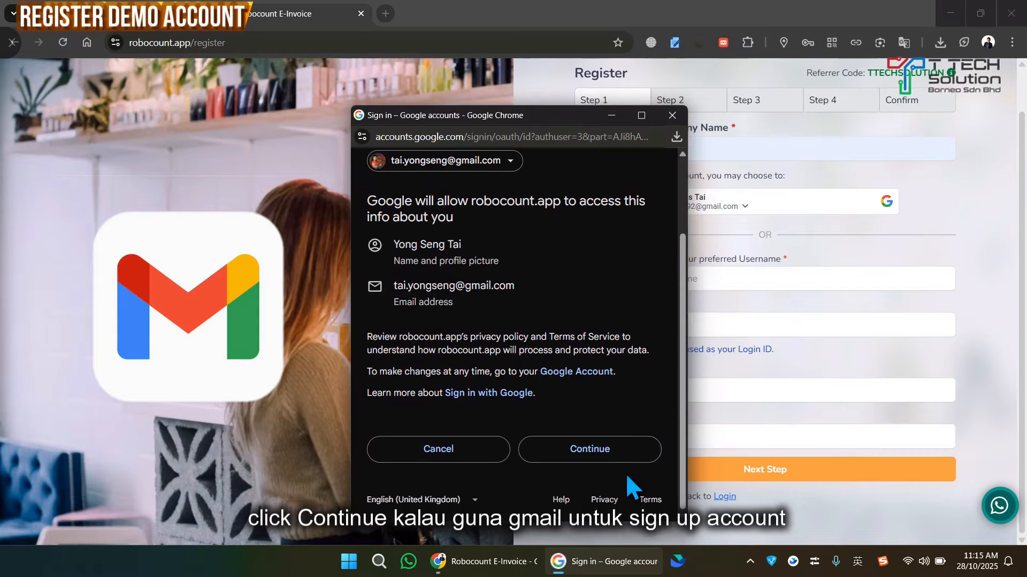
pyautogui.click(598, 455)
pyautogui.click(755, 305)
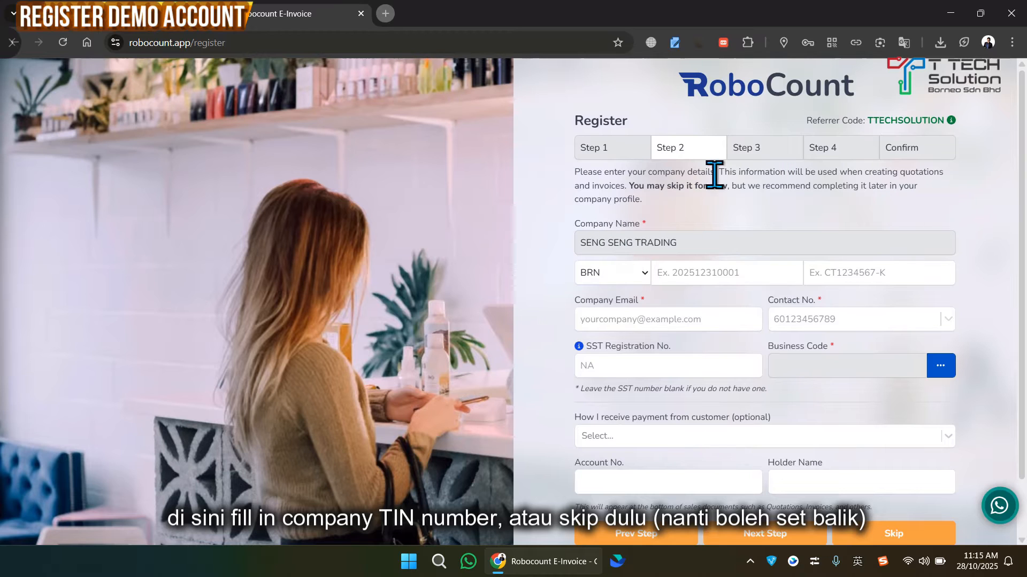
# Step: Skip the company registration, contact and payment details in step 2 of the registration
pyautogui.click(629, 281)
pyautogui.click(713, 270)
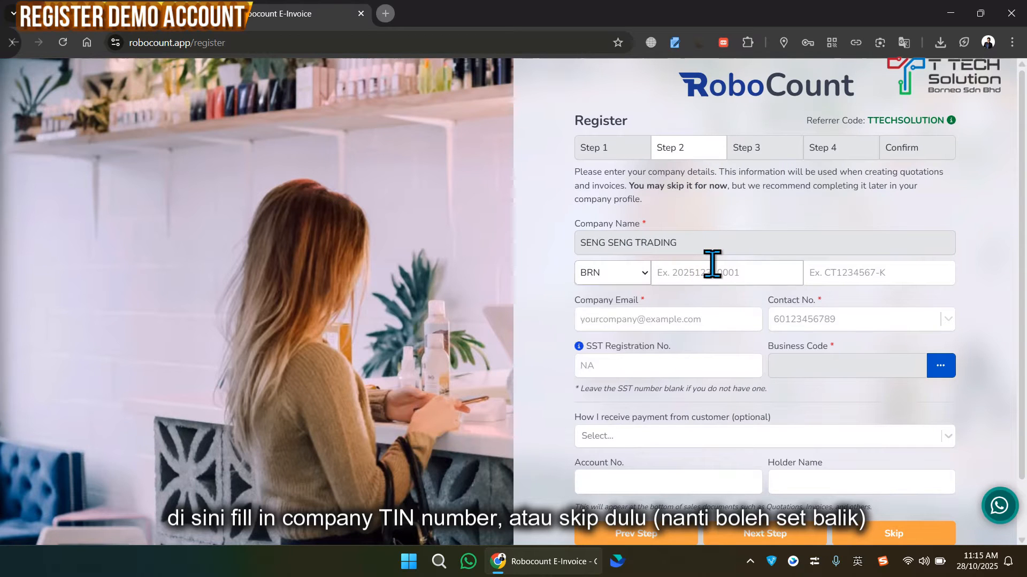
pyautogui.scroll(-2, 856, 439)
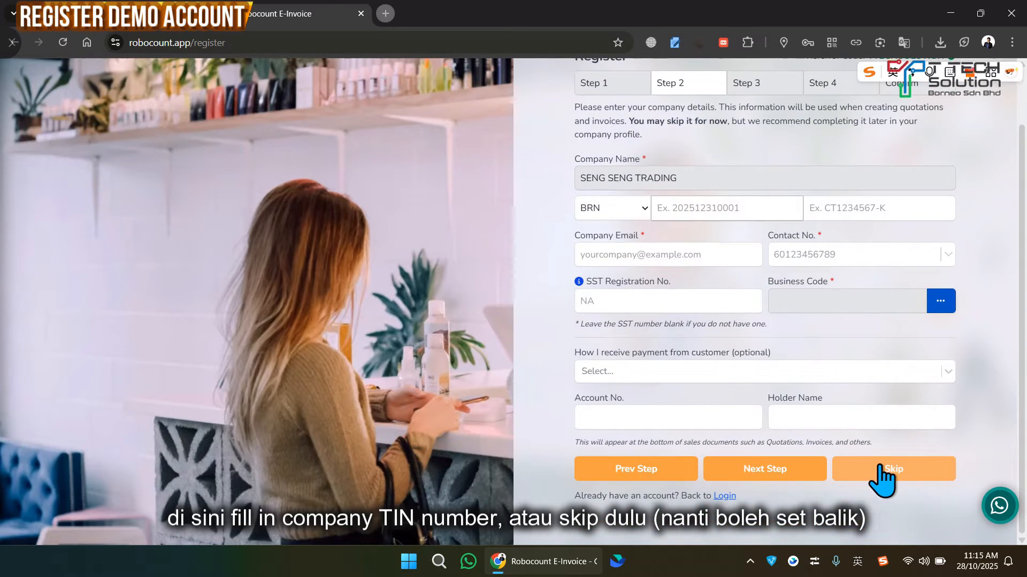
pyautogui.click(867, 464)
# Step: Skip the company address details in step 3 of the registration, leaving the address fields blank
pyautogui.click(607, 291)
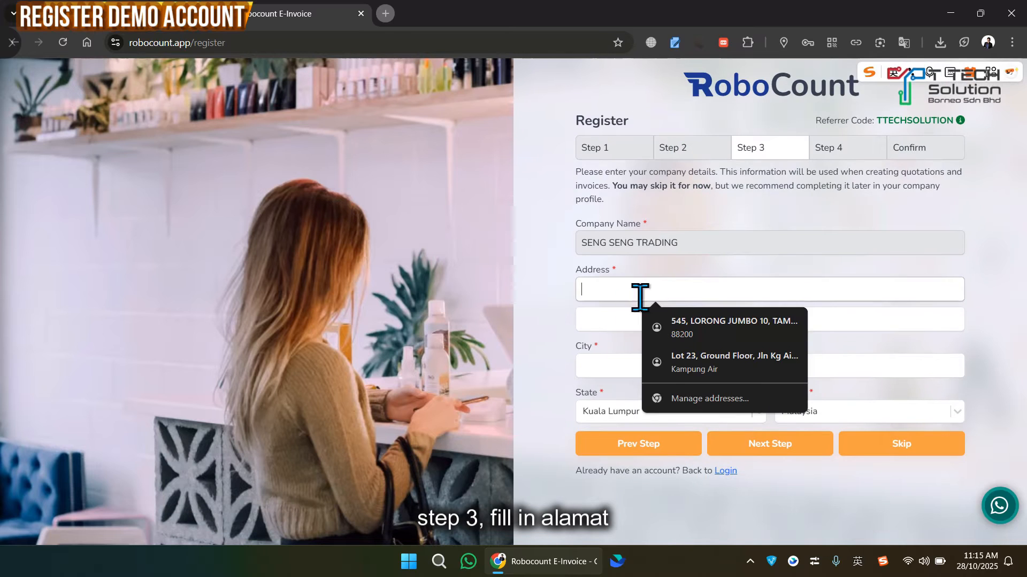
pyautogui.click(692, 364)
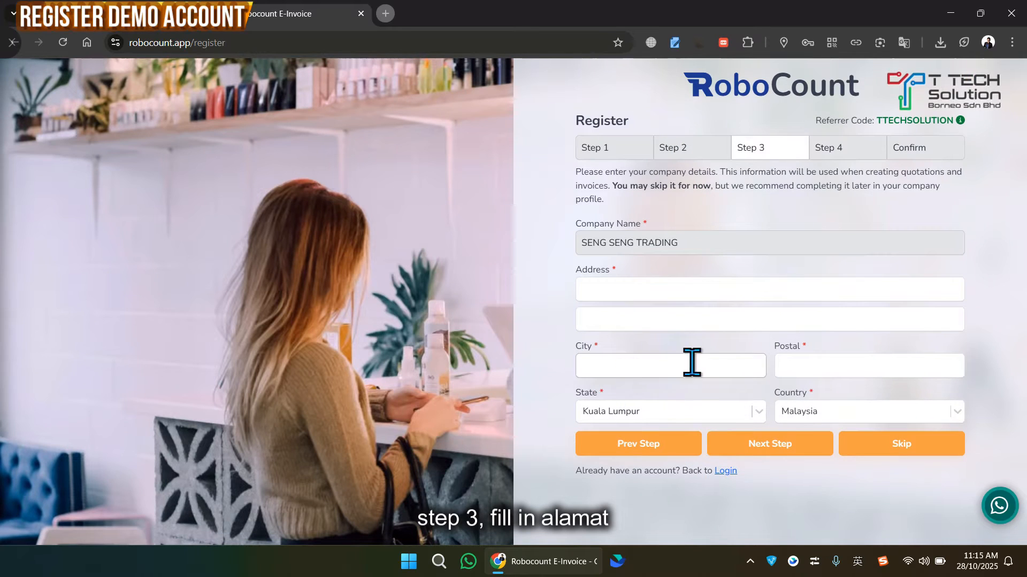
pyautogui.click(878, 452)
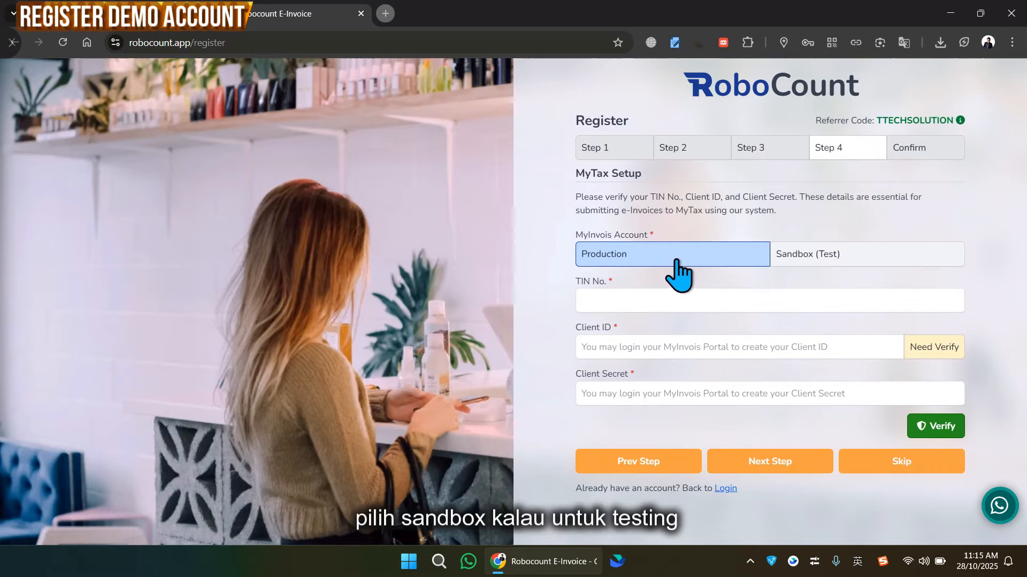
# Step: Choose Sandbox (Test) as the MyInvois account and skip the TIN and client credentials to reach the registration summary
pyautogui.click(809, 255)
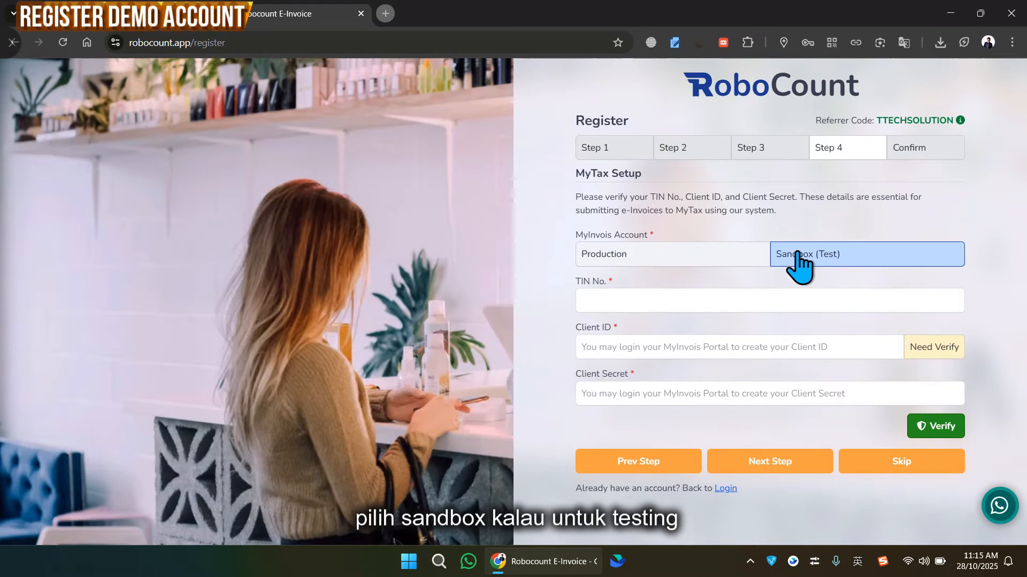
pyautogui.click(622, 300)
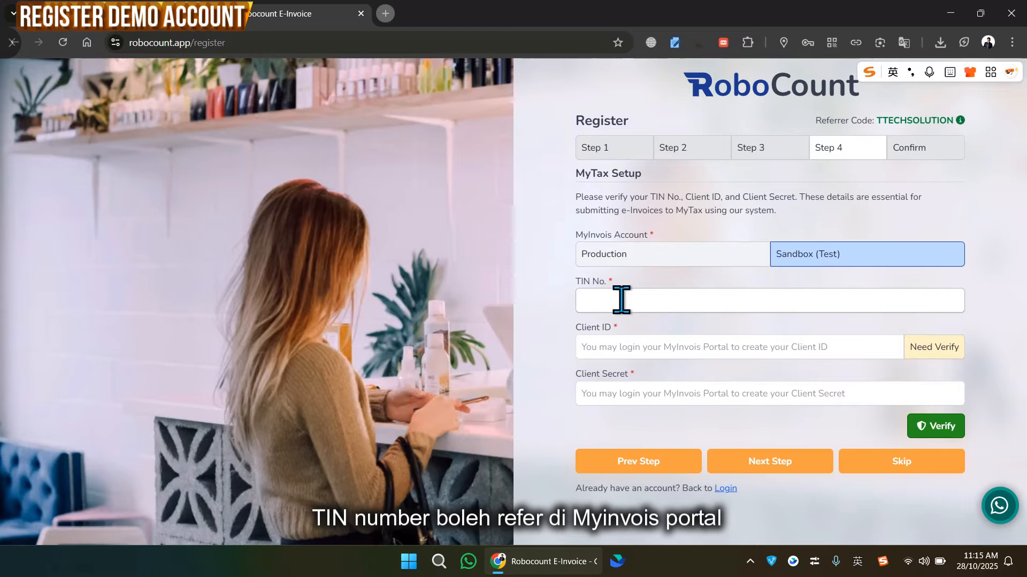
pyautogui.click(628, 353)
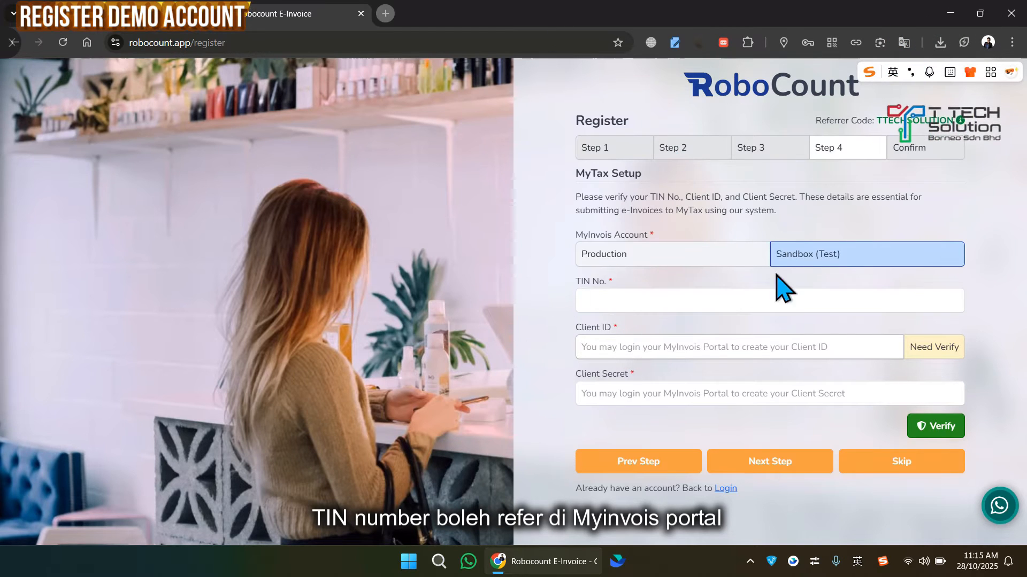
pyautogui.click(890, 470)
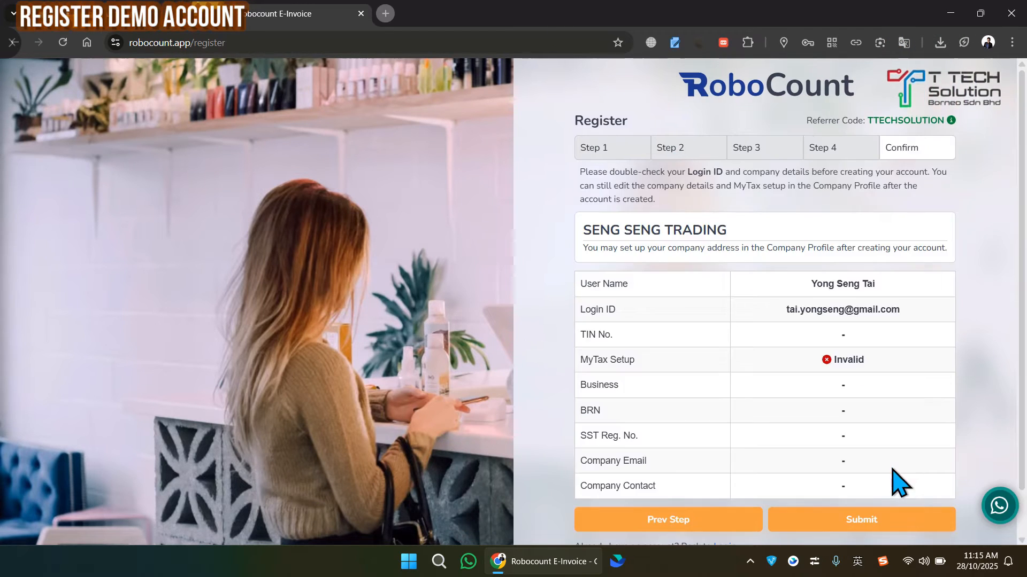
pyautogui.scroll(-1, 752, 408)
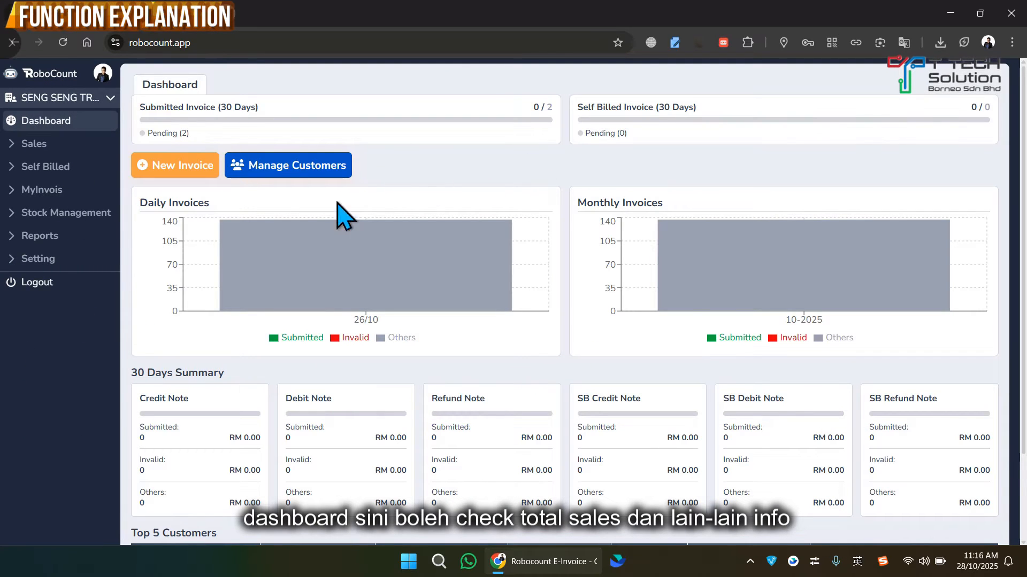
# Step: View the quotation list under Sales and look over the Self Billed document types
pyautogui.click(40, 144)
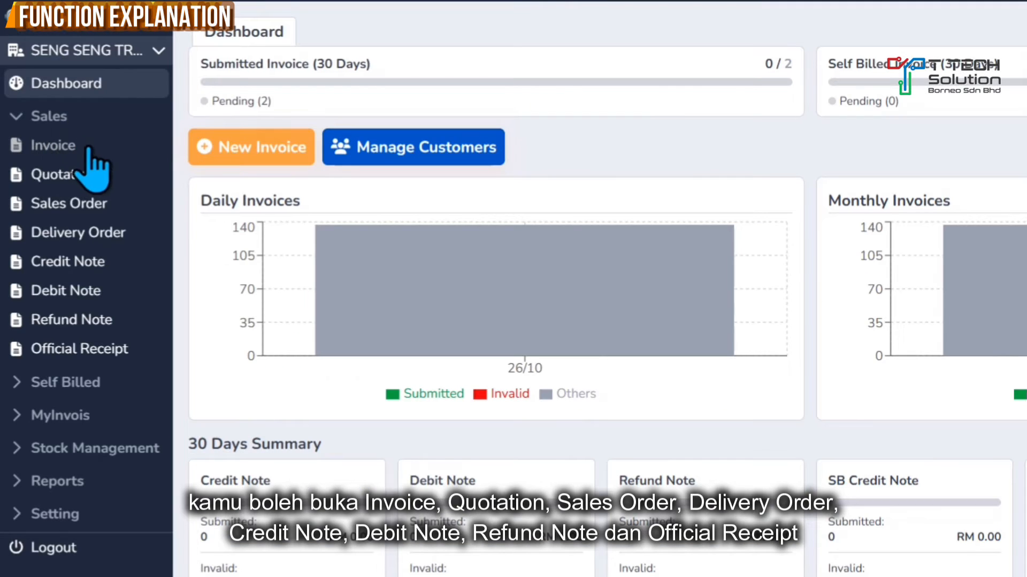
pyautogui.click(63, 174)
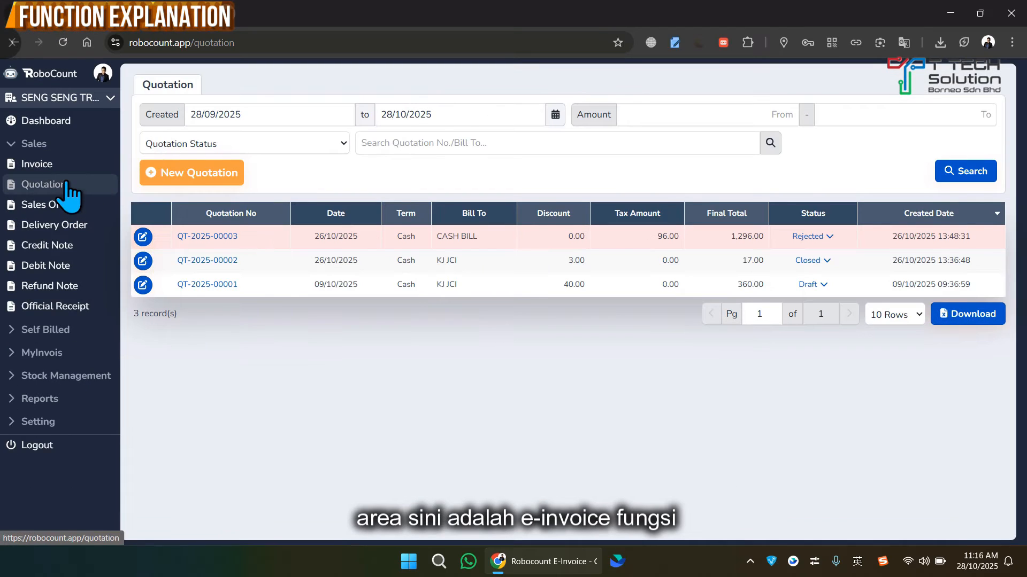
pyautogui.click(62, 382)
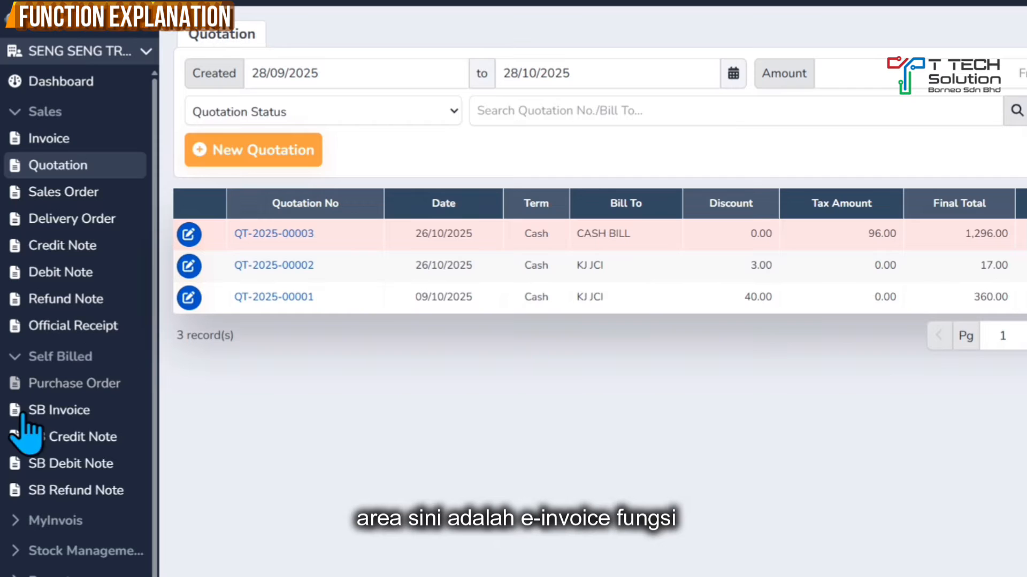
pyautogui.click(75, 357)
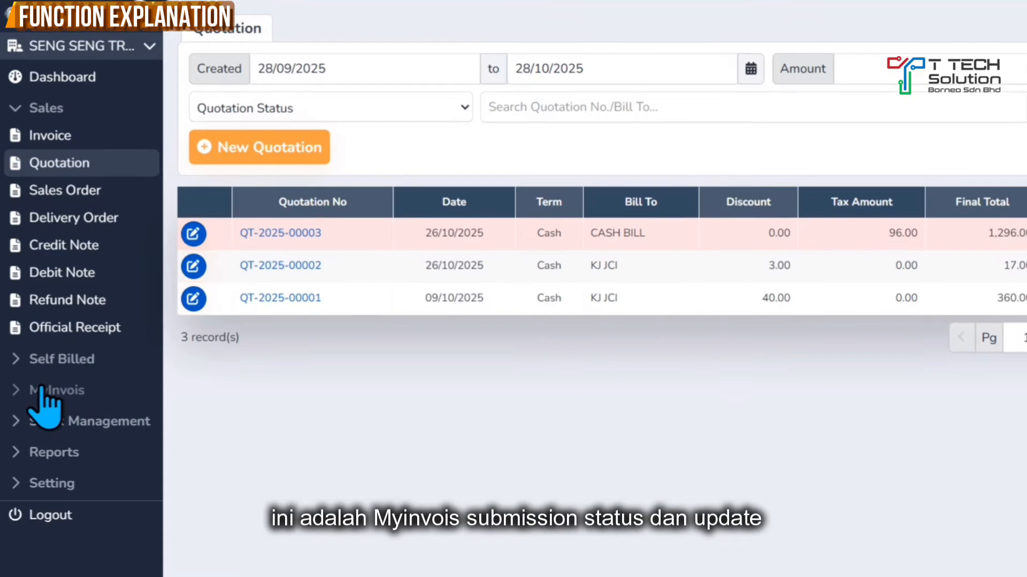
# Step: View the My Document and Incoming Document lists under MyInvois
pyautogui.click(41, 388)
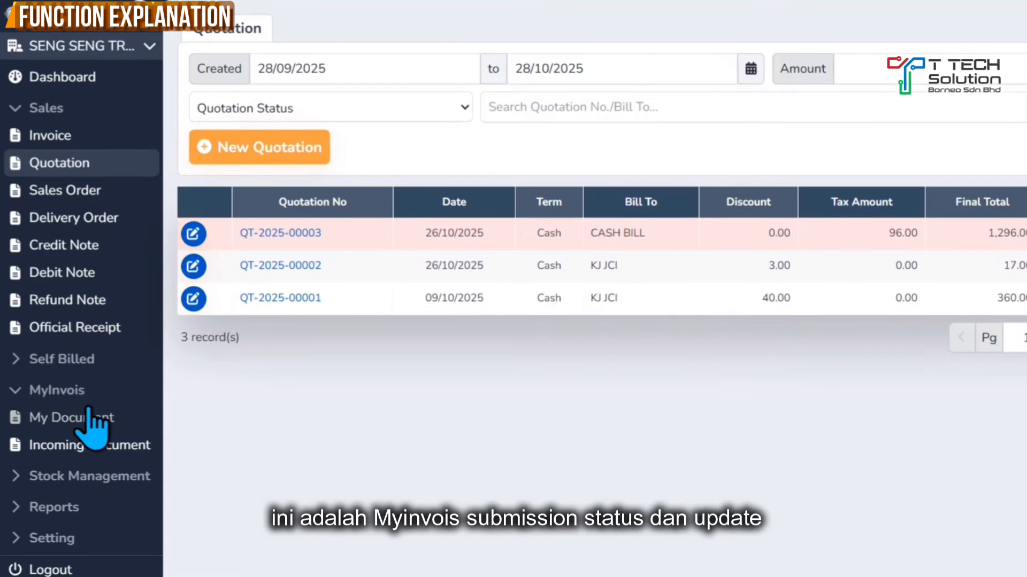
pyautogui.click(75, 419)
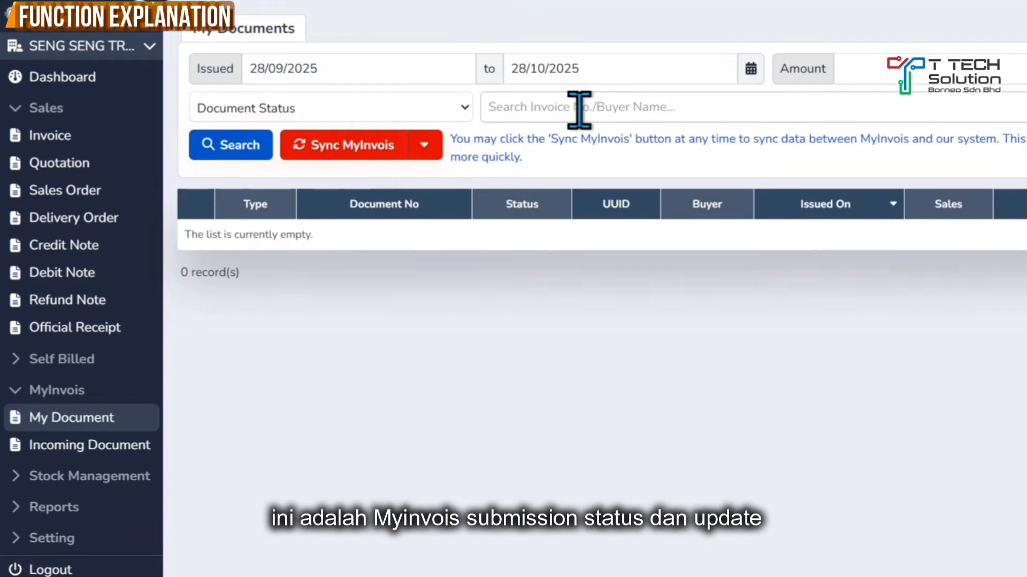
pyautogui.click(75, 447)
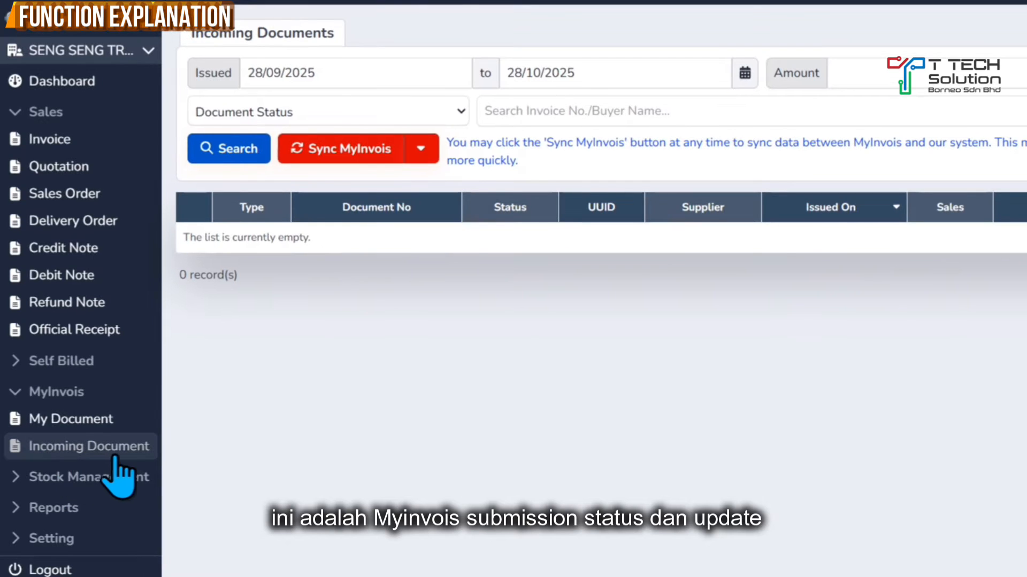
# Step: View the Manage Stock and Stock Inventory pages, and list the available report types
pyautogui.click(75, 476)
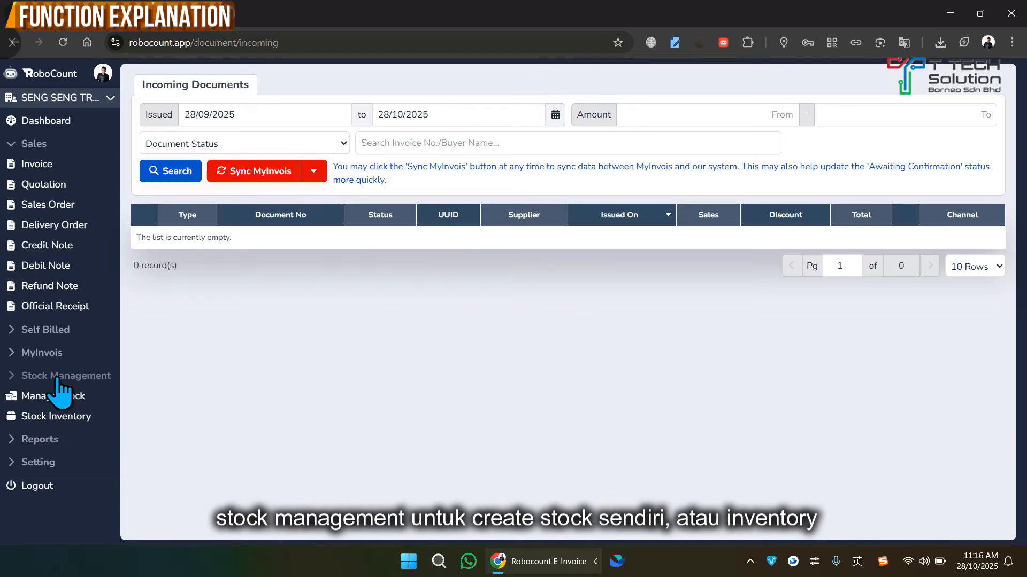
pyautogui.click(63, 398)
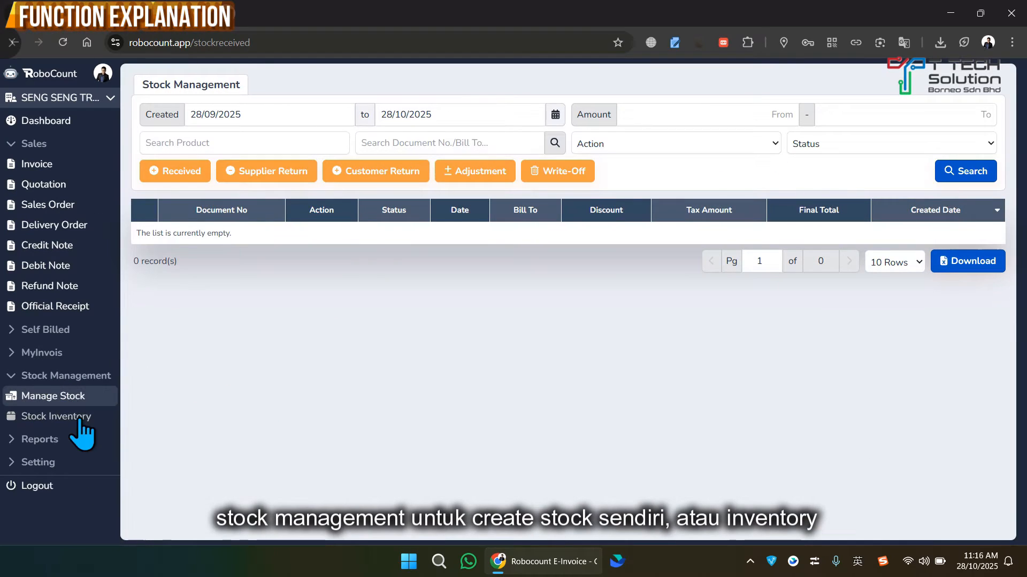
pyautogui.click(59, 420)
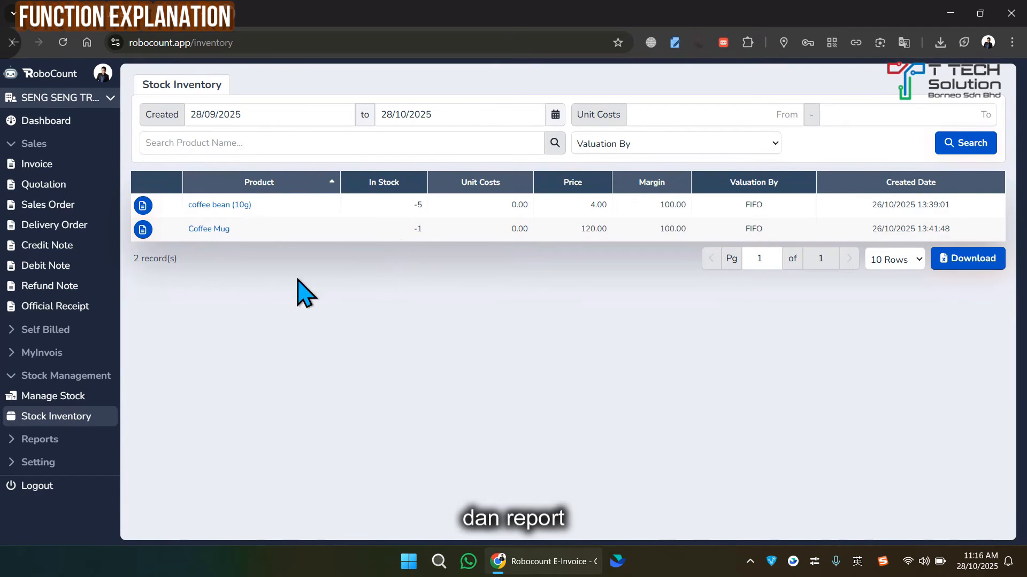
pyautogui.click(59, 440)
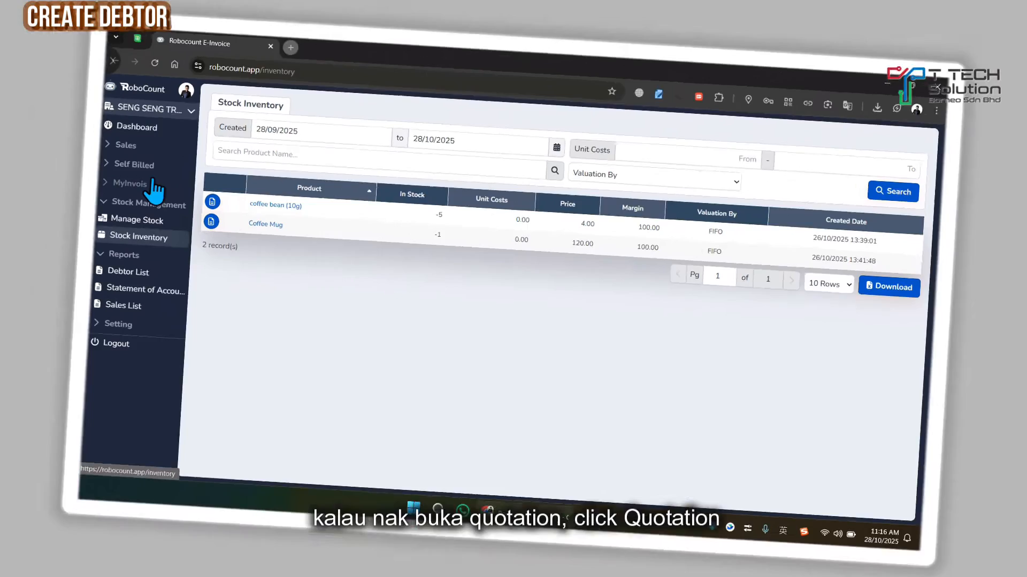
# Step: Create a new quotation from the Sales quotation list
pyautogui.click(27, 144)
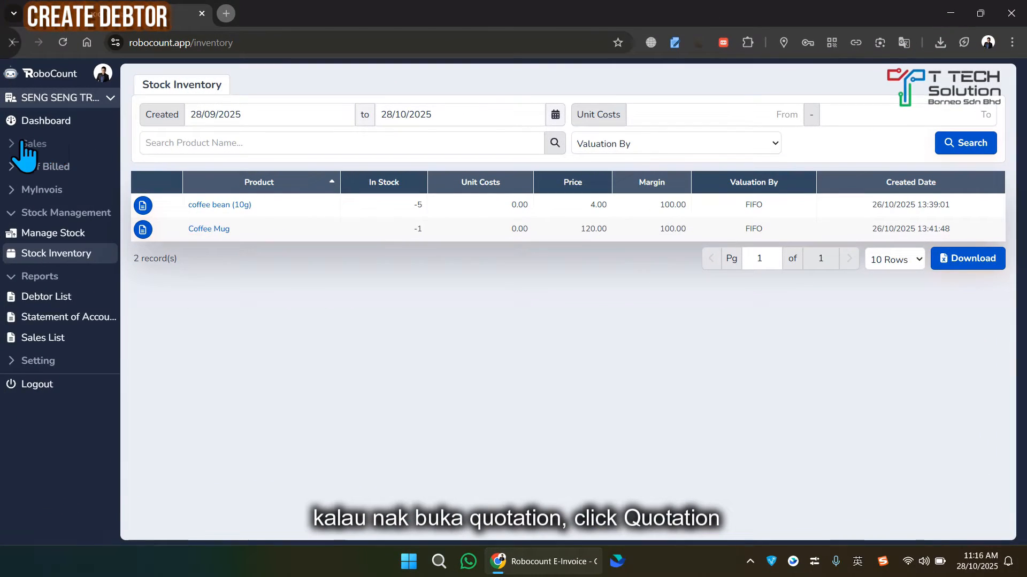
pyautogui.click(43, 189)
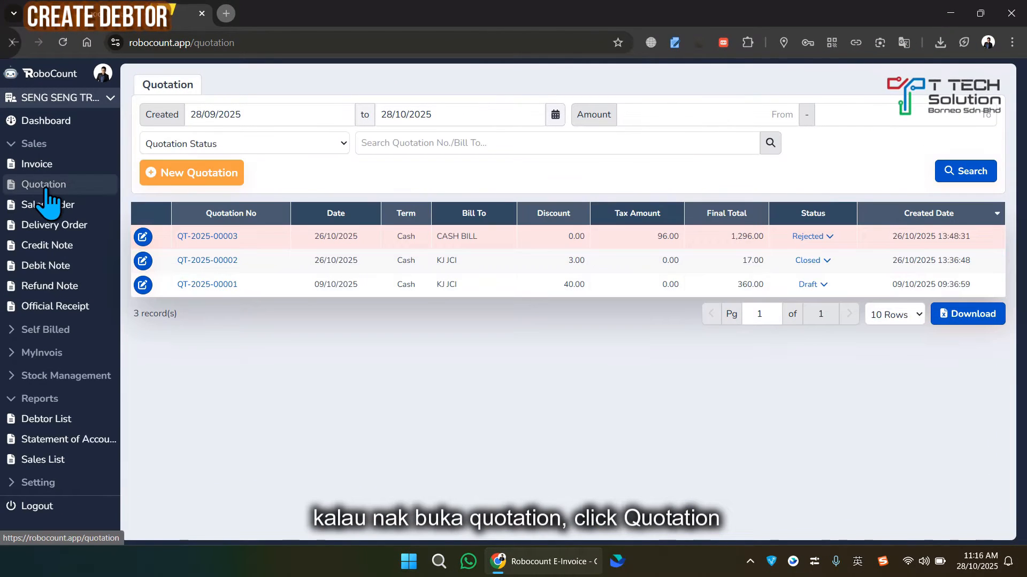
pyautogui.click(214, 173)
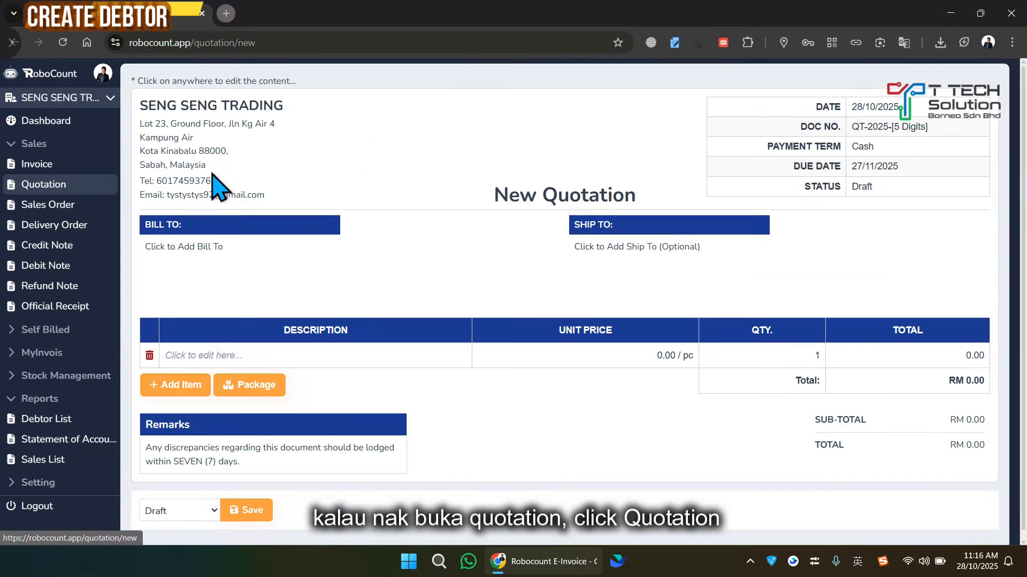
# Step: Create a new customer record for the quotation's Bill To section and name it CUSTOMER A
pyautogui.click(199, 249)
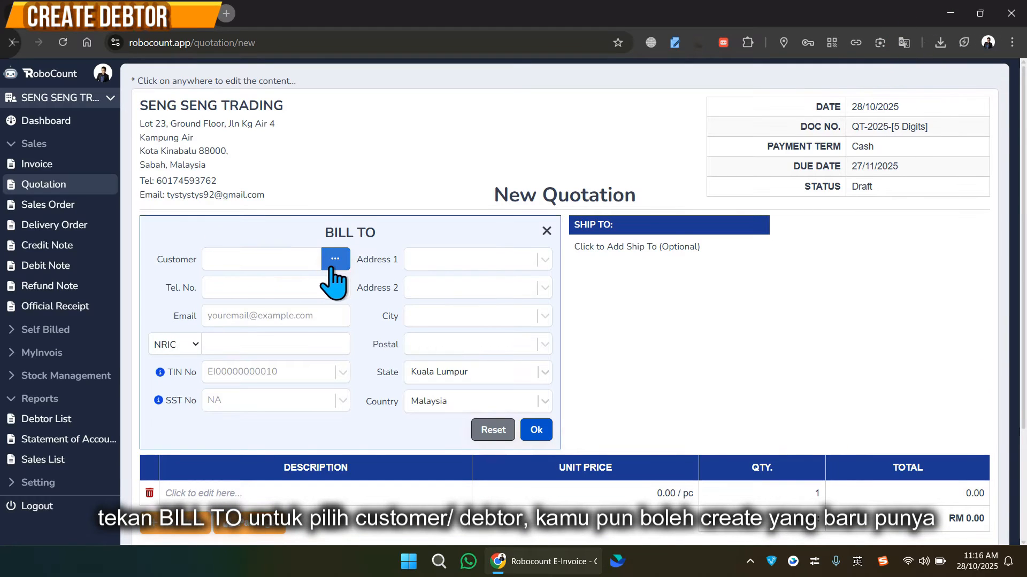
pyautogui.click(278, 259)
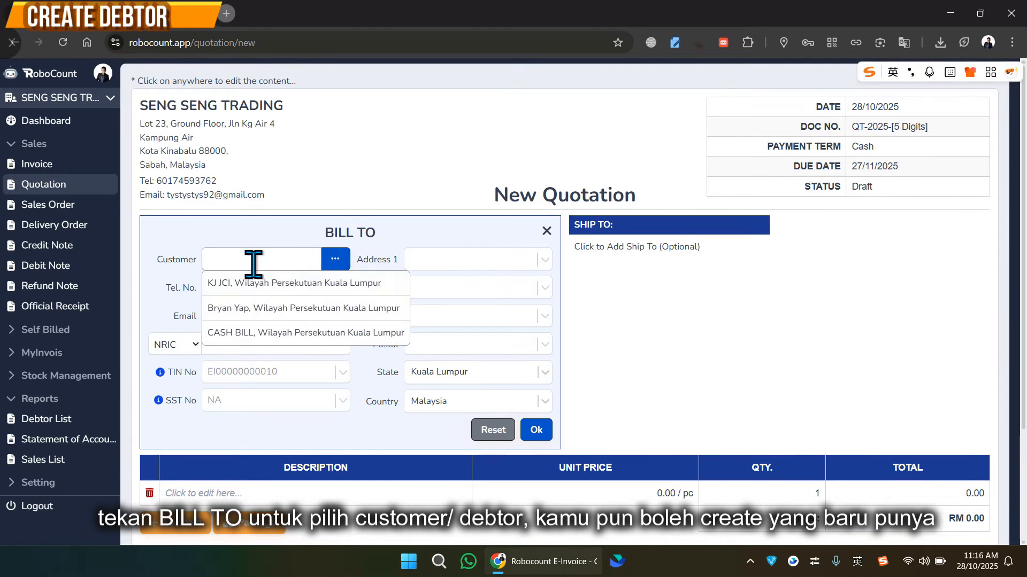
pyautogui.click(333, 261)
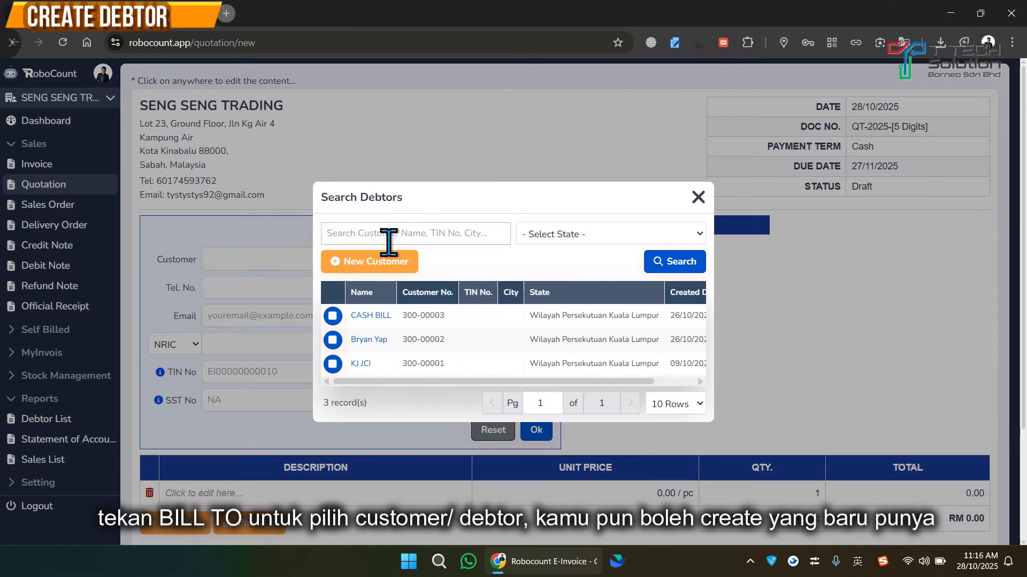
pyautogui.click(369, 267)
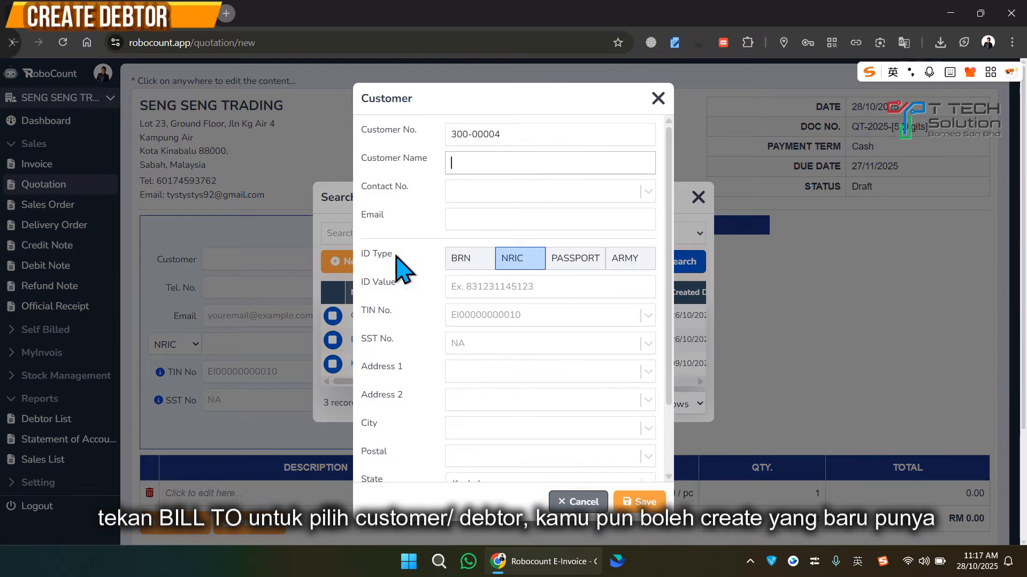
pyautogui.press('capslock')
pyautogui.write('CUSTOMER A')
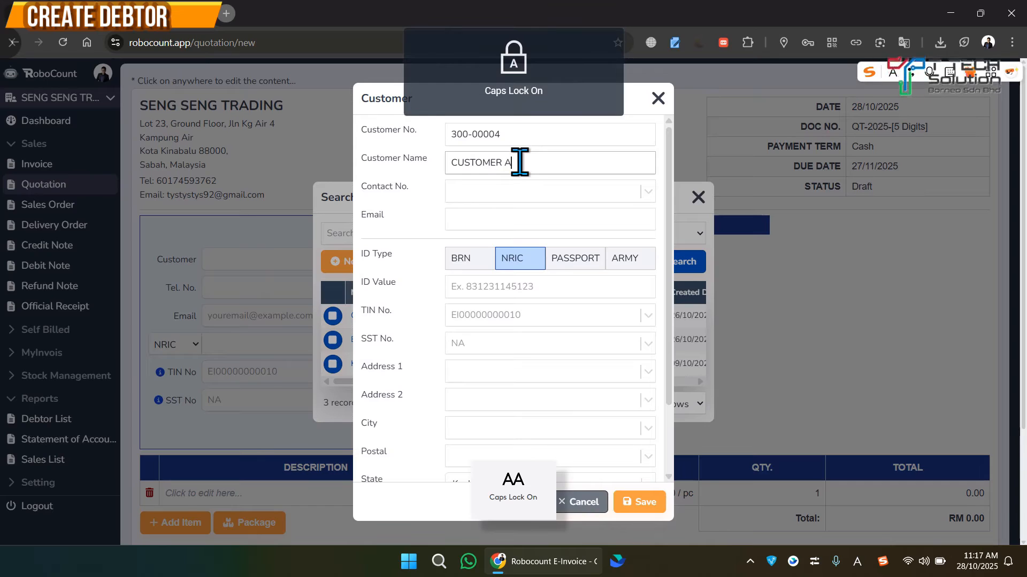
# Step: Enter the customer's contact number with NRIC as the ID type, save the record, and confirm it as the quotation's bill-to customer
pyautogui.click(485, 194)
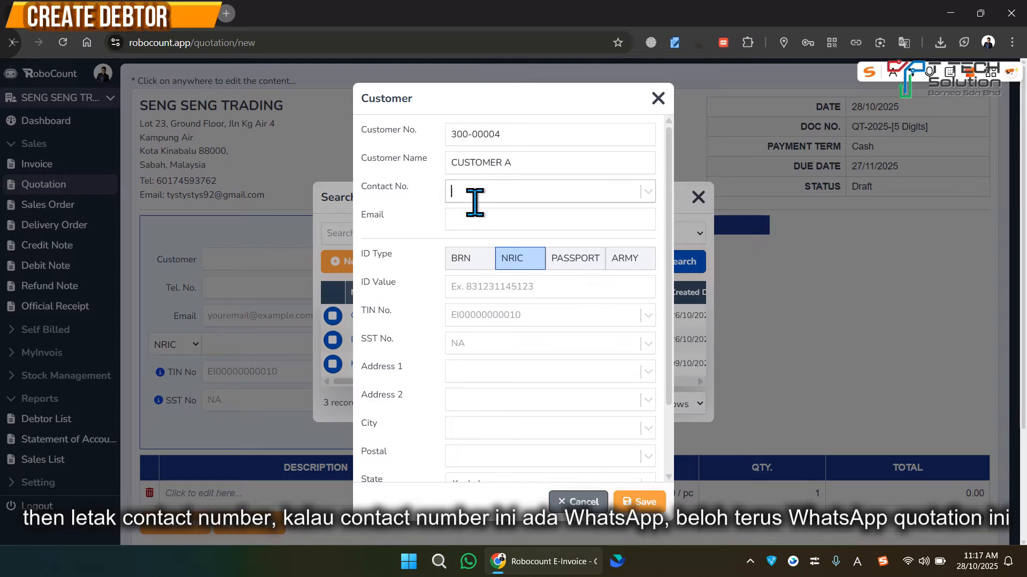
pyautogui.write('1234567')
pyautogui.click(591, 220)
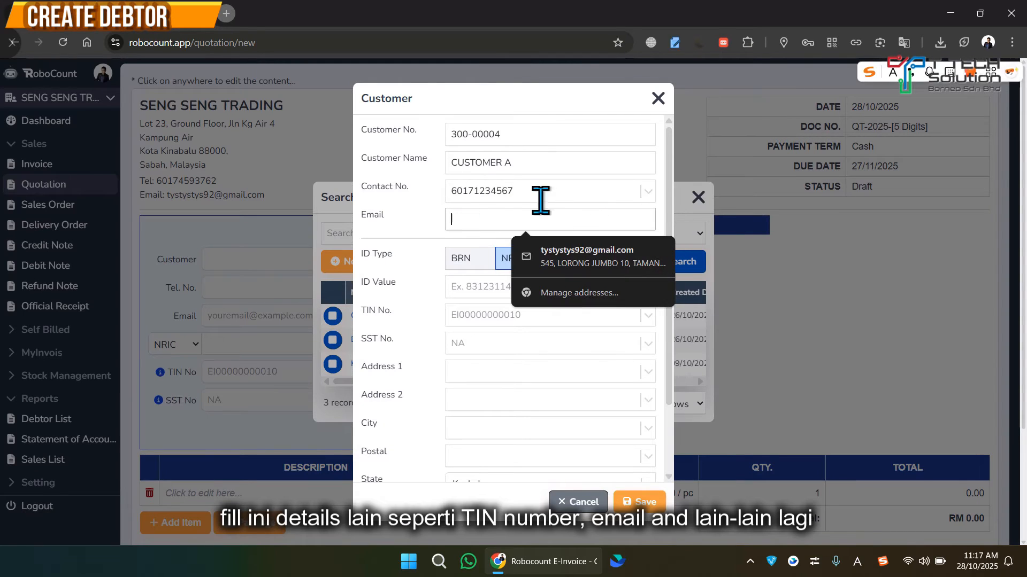
pyautogui.click(477, 263)
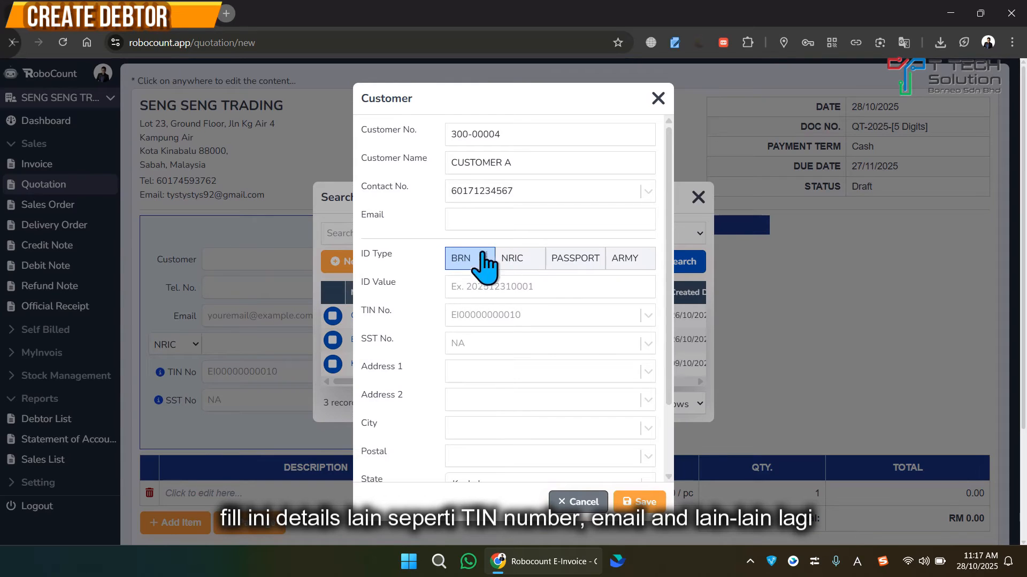
pyautogui.click(515, 262)
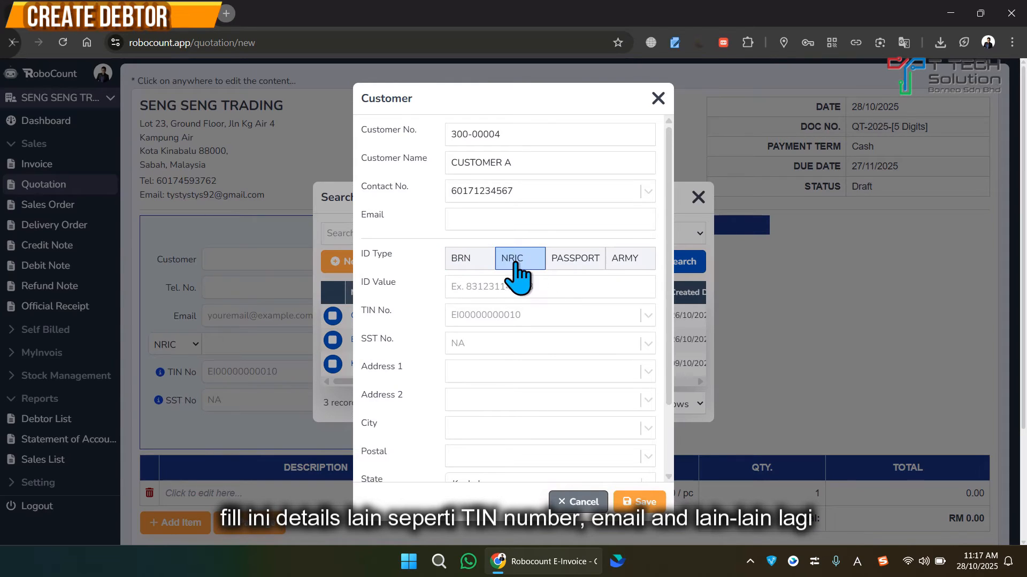
pyautogui.scroll(-2, 522, 374)
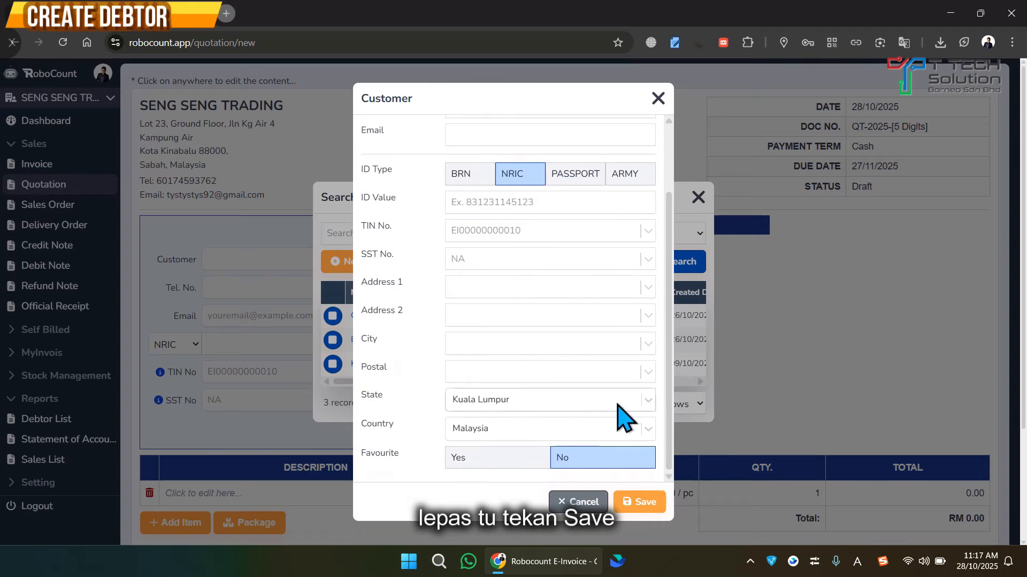
pyautogui.click(647, 507)
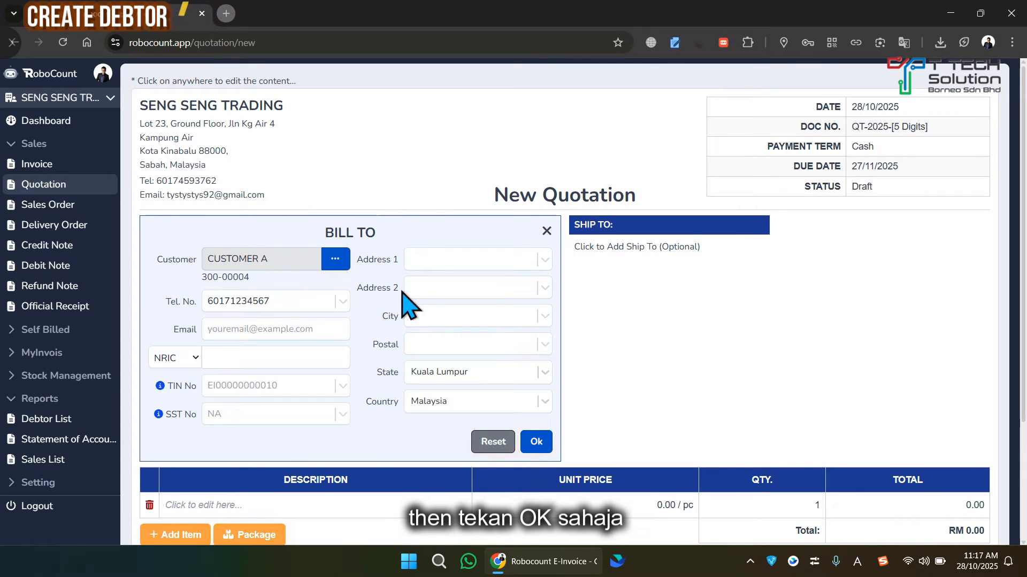
pyautogui.click(536, 444)
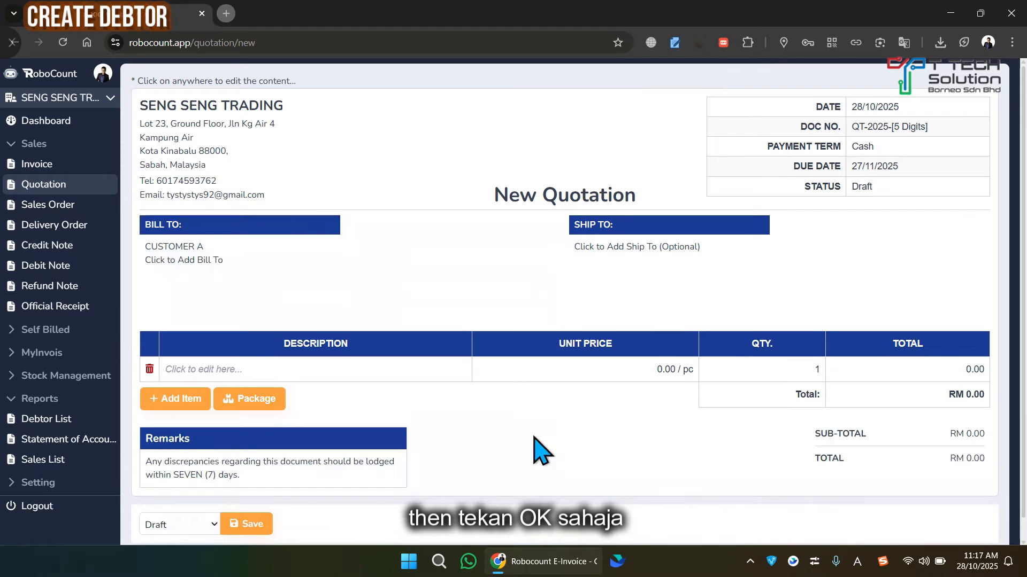
# Step: View the optional Ship To address form of the quotation and close it
pyautogui.click(608, 243)
pyautogui.click(976, 231)
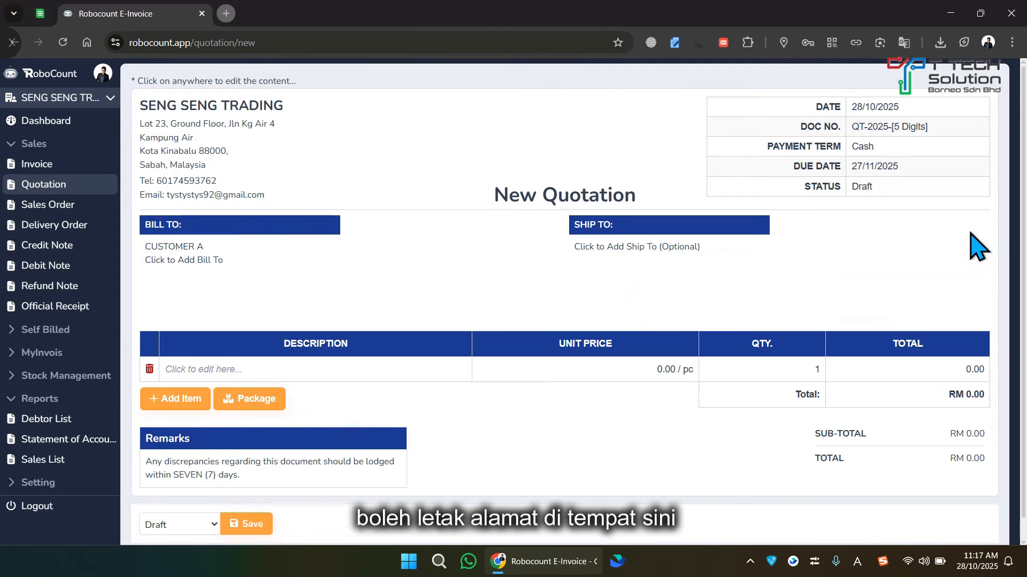
# Step: Fill the first line item with the coffee bean (10g) product, quantity 40, unit 1 and a lump-sum discount of 10
pyautogui.scroll(-1, 302, 367)
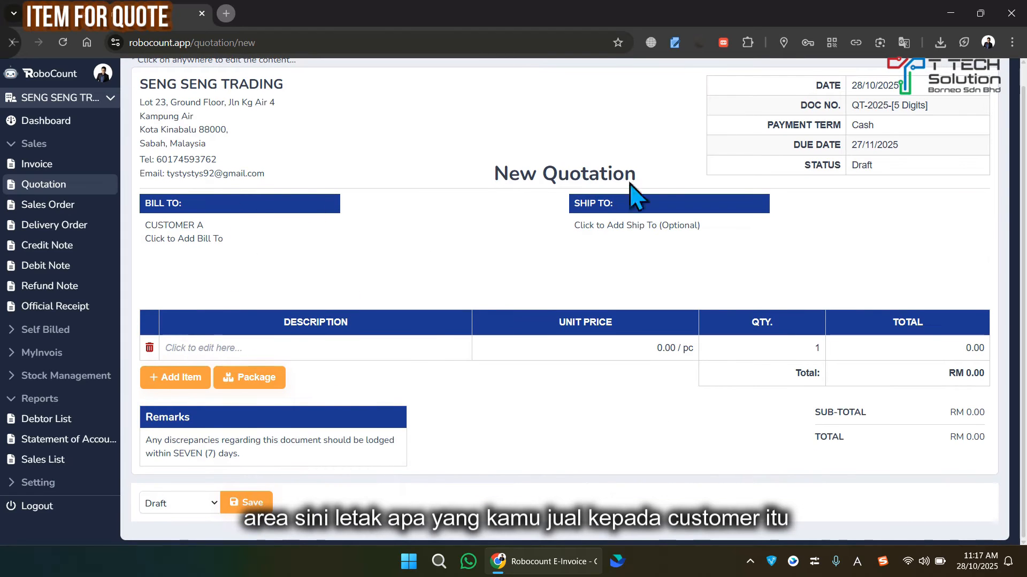
pyautogui.click(235, 348)
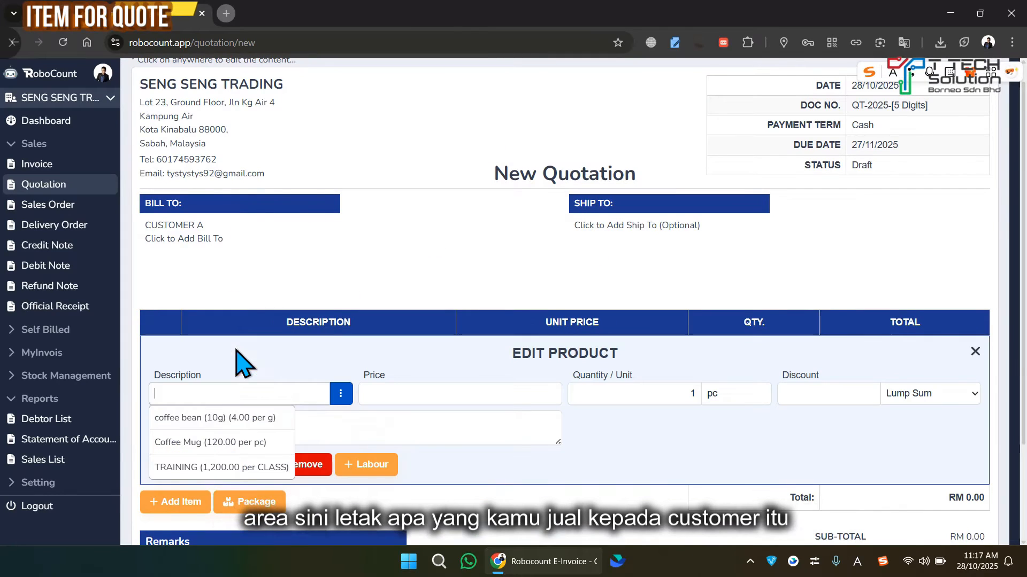
pyautogui.click(196, 418)
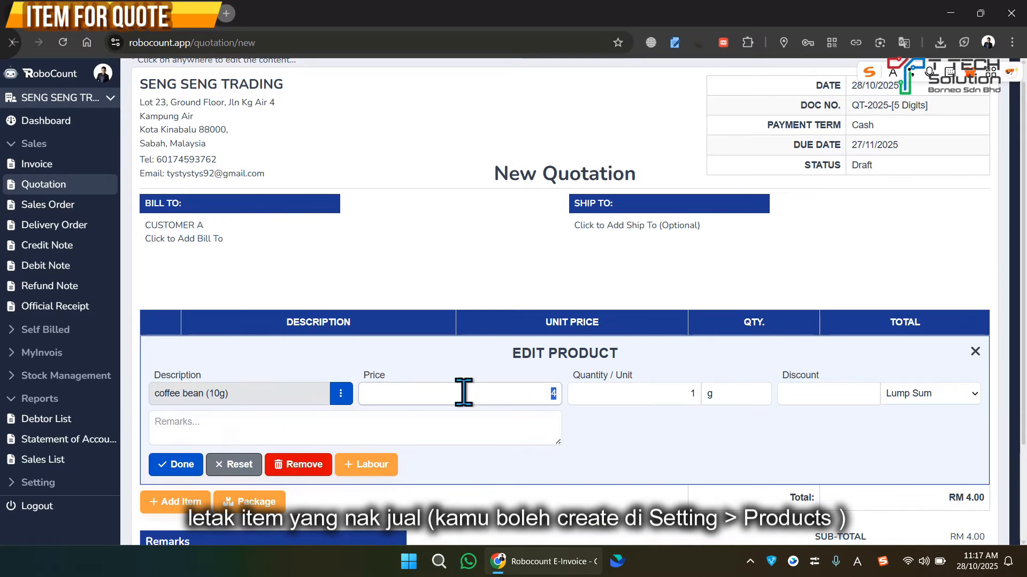
pyautogui.click(688, 390)
pyautogui.press('BackSpace')
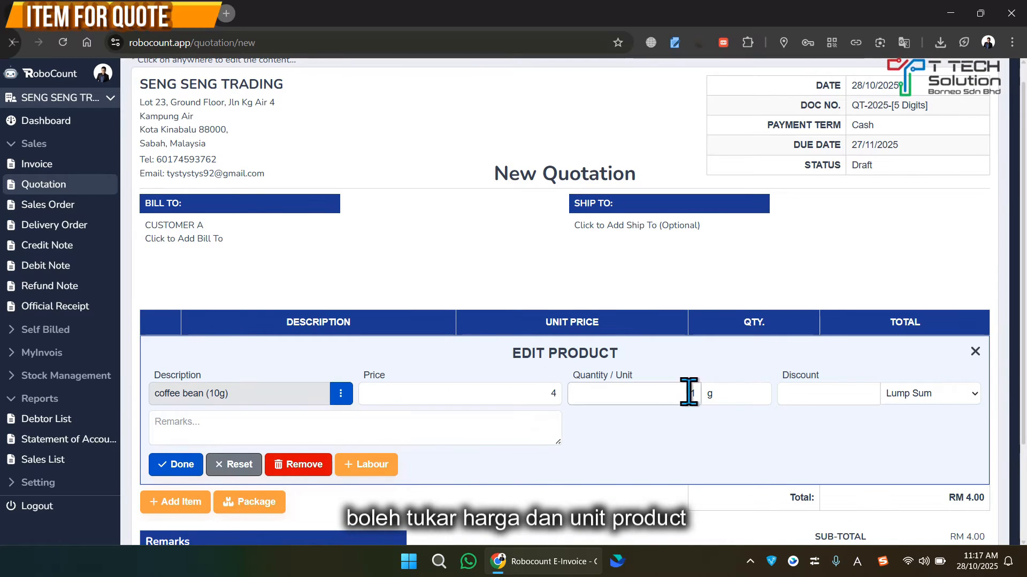
pyautogui.press('Tab')
pyautogui.click(697, 396)
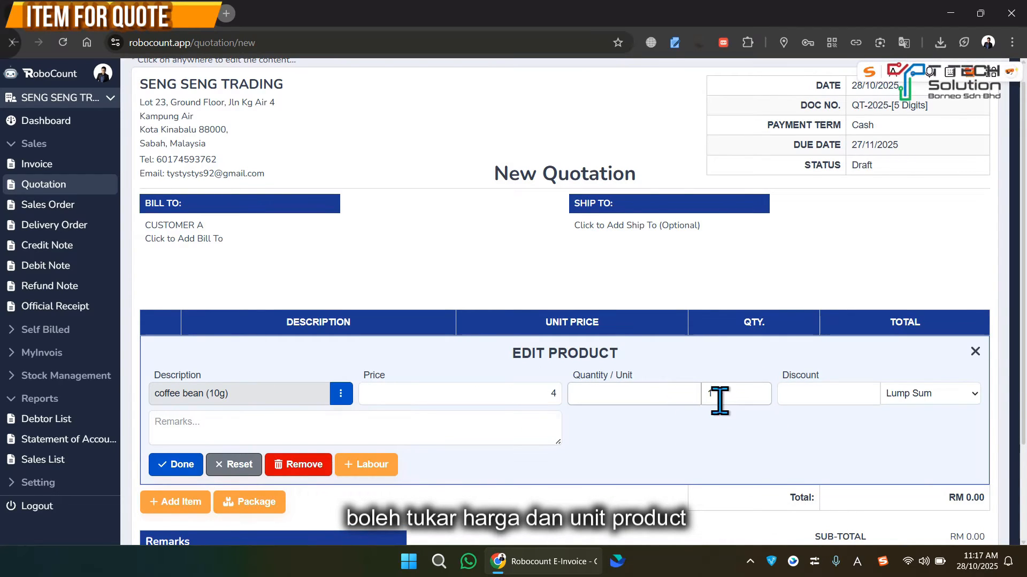
pyautogui.click(653, 392)
pyautogui.write('40')
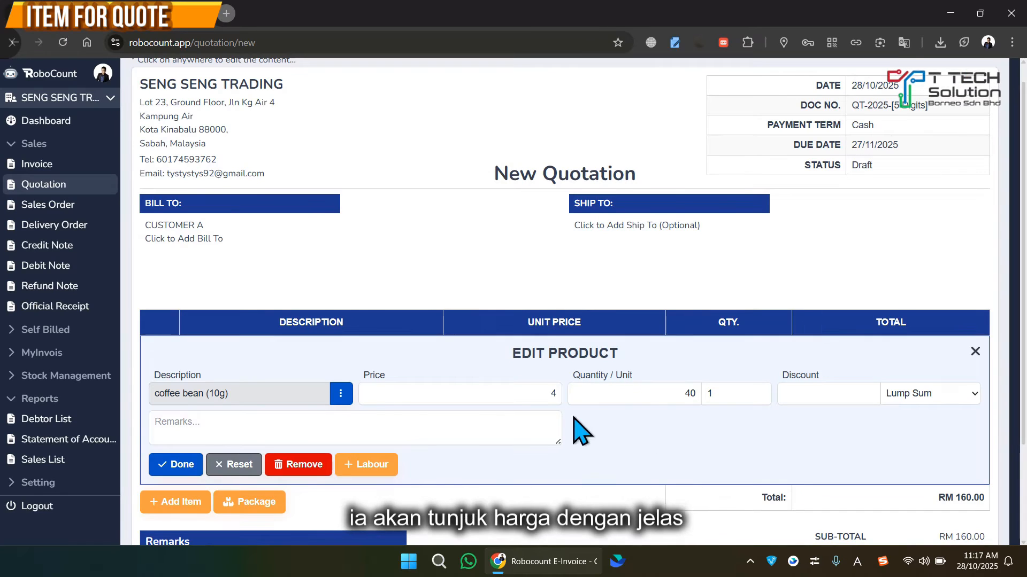
pyautogui.scroll(-2, 635, 424)
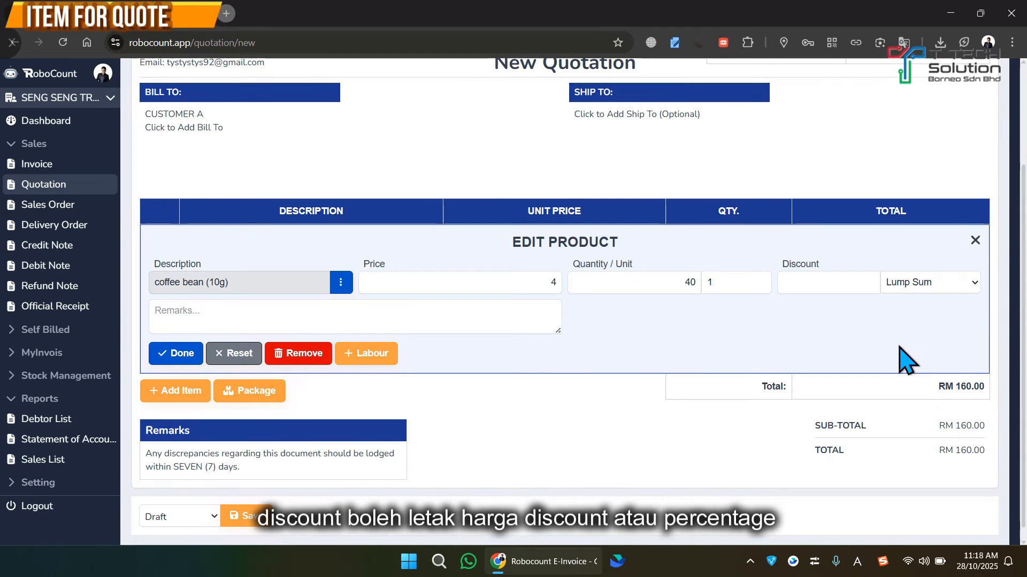
pyautogui.click(829, 278)
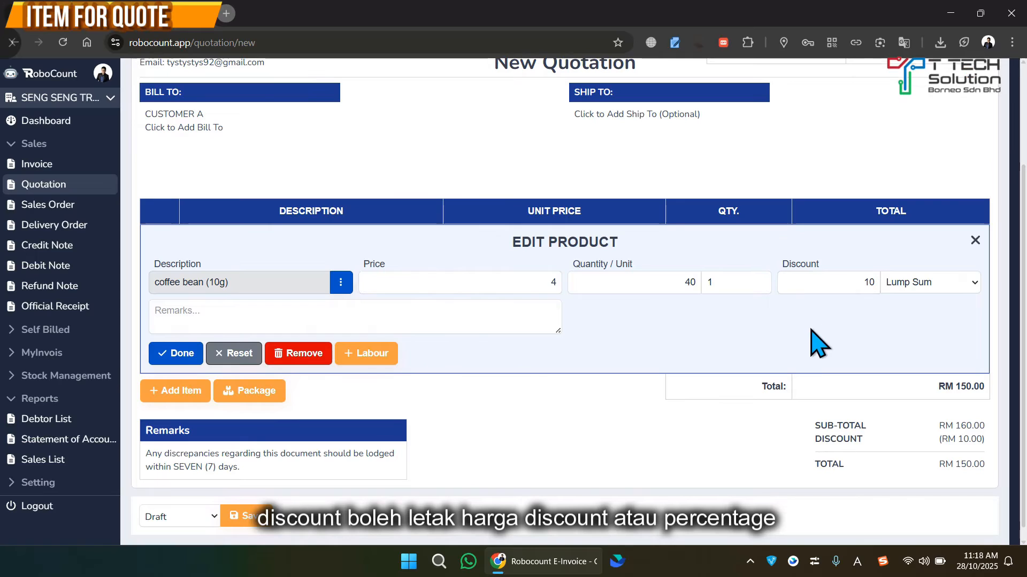
# Step: Add a labour line for the coffee bean item with price 20 and quantity 1, and save the quotation
pyautogui.click(368, 355)
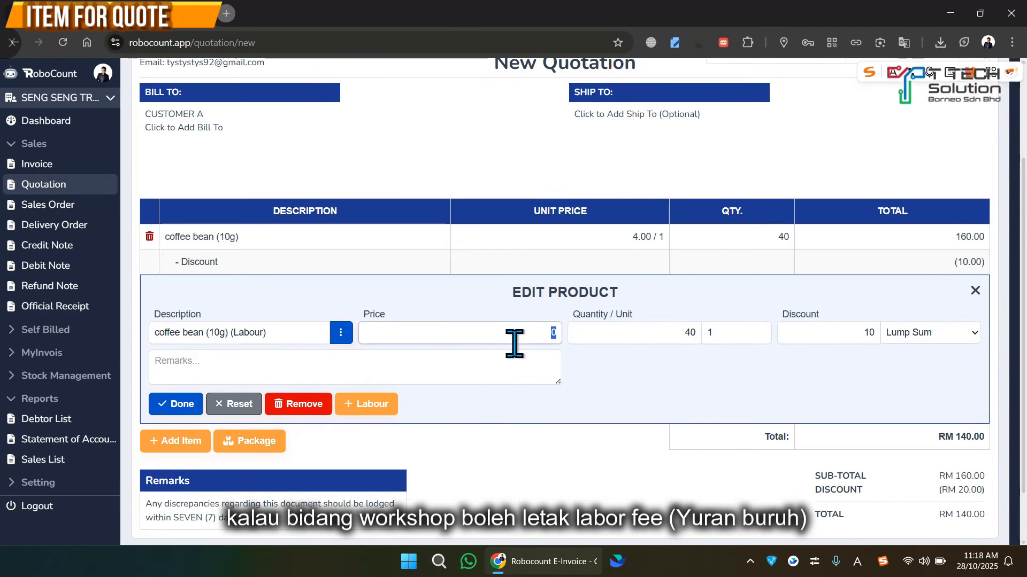
pyautogui.write('20')
pyautogui.press('Tab')
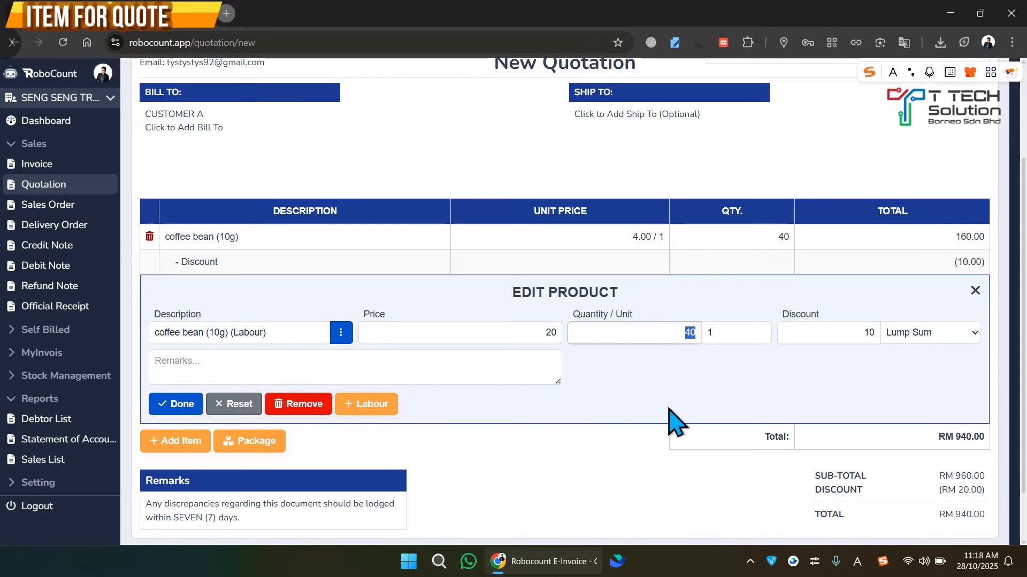
pyautogui.write('1')
pyautogui.click(201, 407)
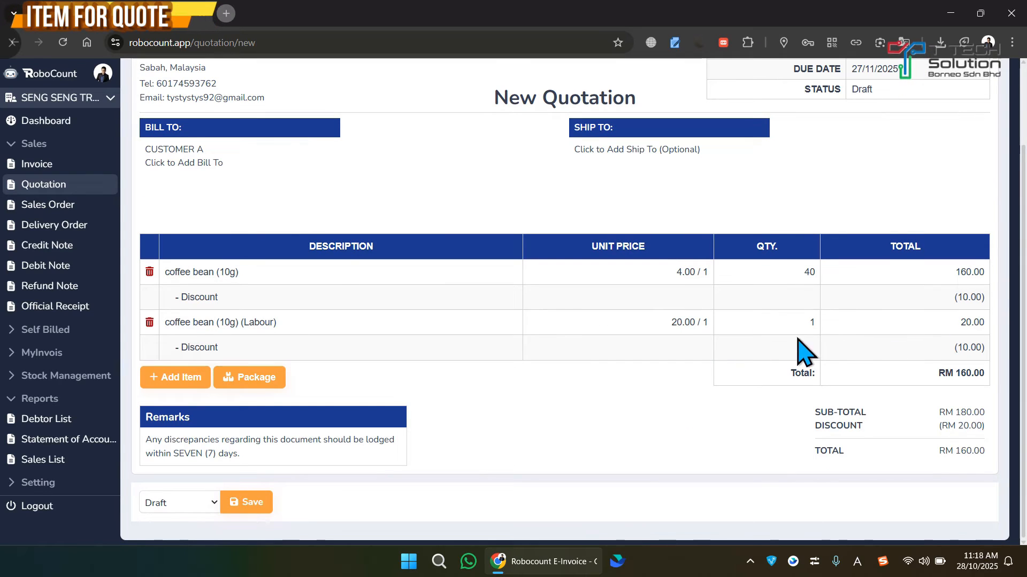
pyautogui.click(251, 502)
pyautogui.click(510, 374)
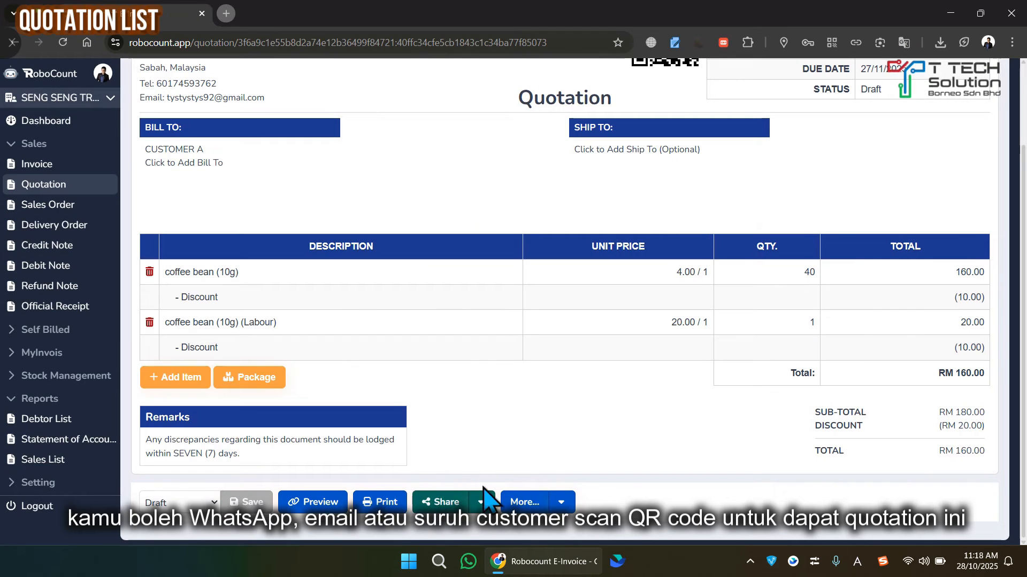
# Step: View the saved quotation's sharing options and its status choices in the quotation list
pyautogui.click(481, 502)
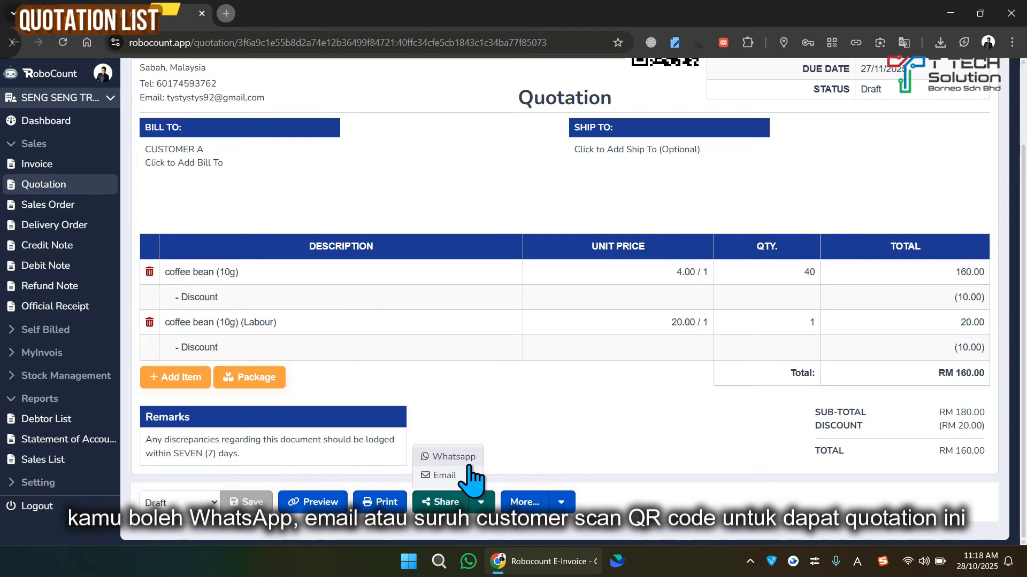
pyautogui.click(585, 435)
pyautogui.scroll(2, 585, 436)
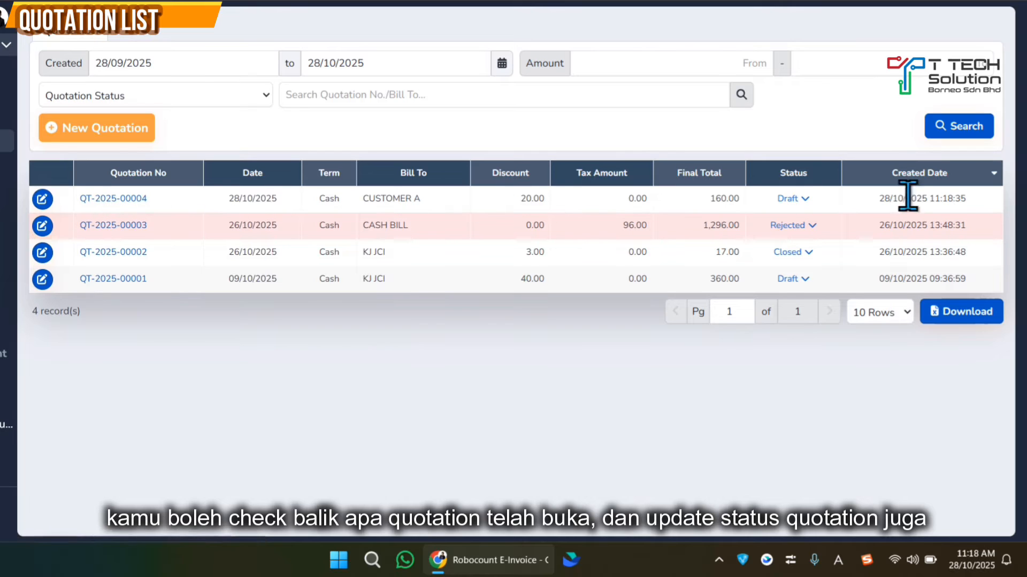
pyautogui.click(805, 200)
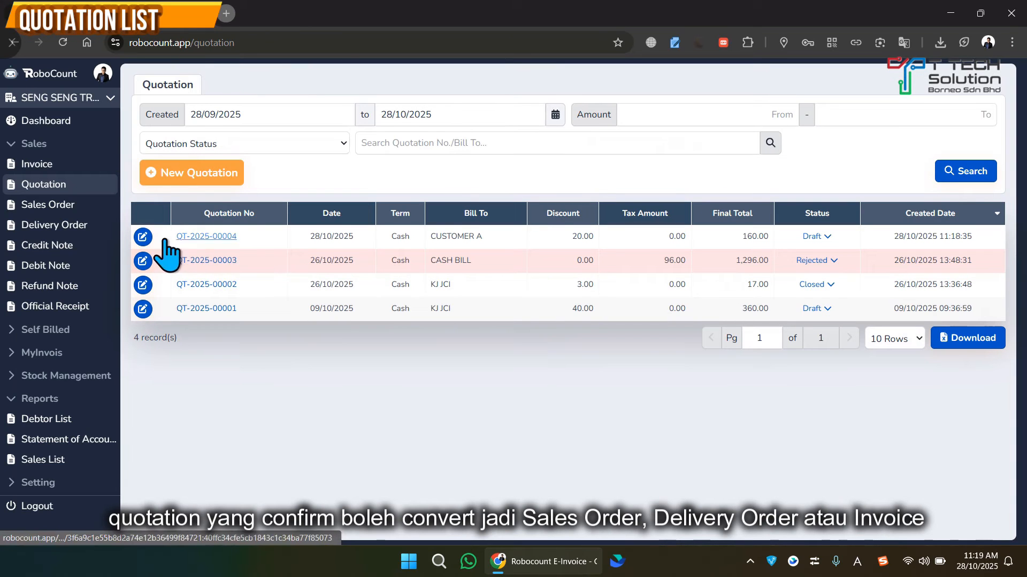
# Step: Open the CUSTOMER A quotation from the list, convert it to an invoice, and save the invoice
pyautogui.click(203, 236)
pyautogui.scroll(-3, 351, 284)
pyautogui.click(561, 503)
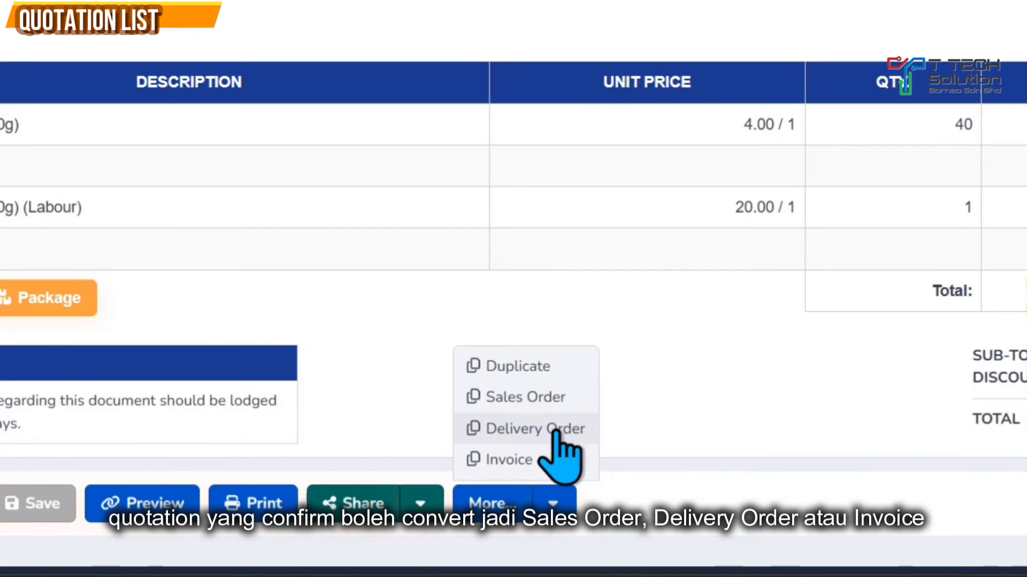
pyautogui.click(517, 469)
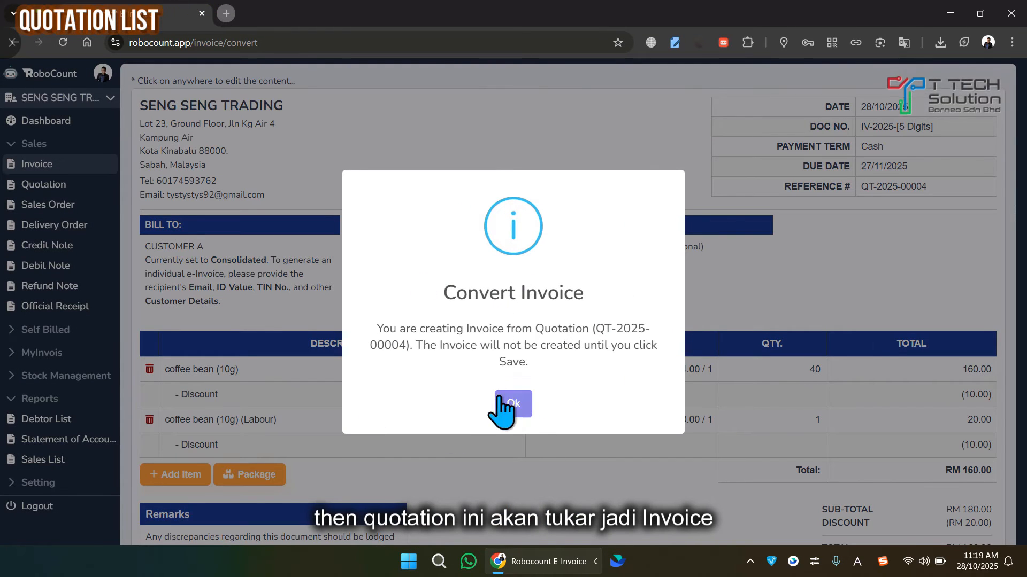
pyautogui.click(516, 407)
pyautogui.scroll(-3, 589, 251)
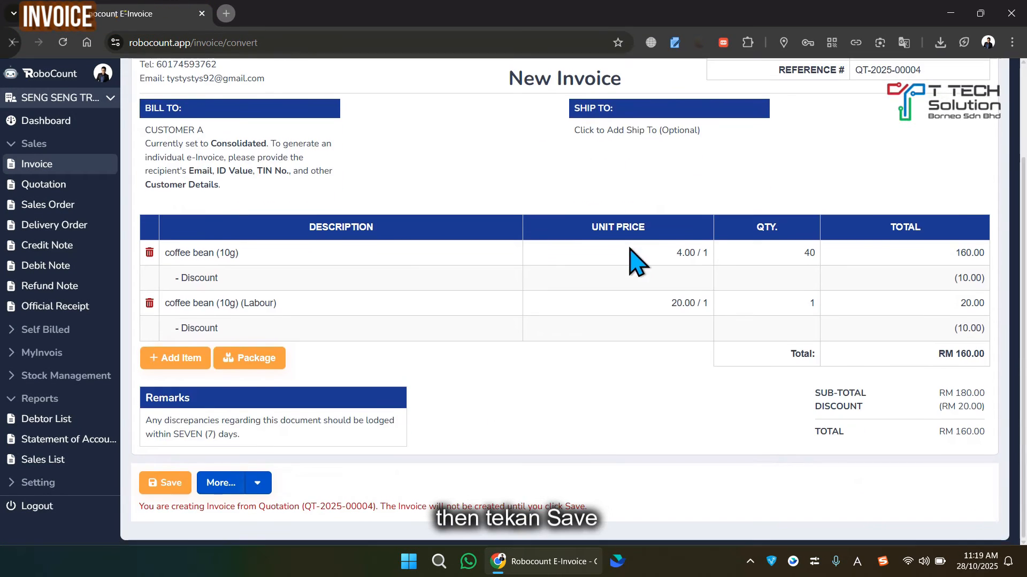
pyautogui.click(167, 483)
pyautogui.click(520, 376)
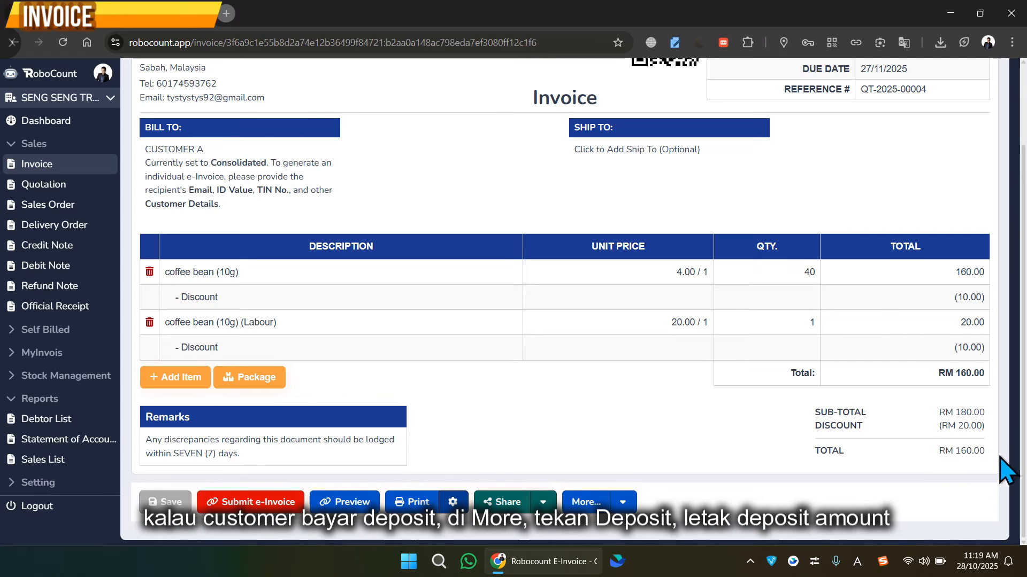
# Step: Add a deposit to the CUSTOMER A invoice with a paid amount of 100, received in Bank, and submit it
pyautogui.click(623, 502)
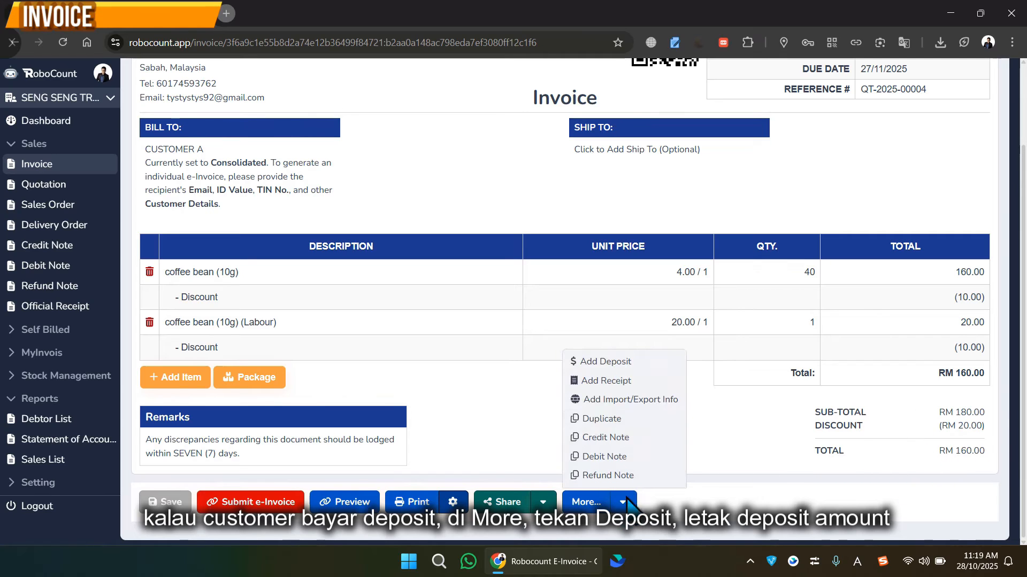
pyautogui.click(635, 363)
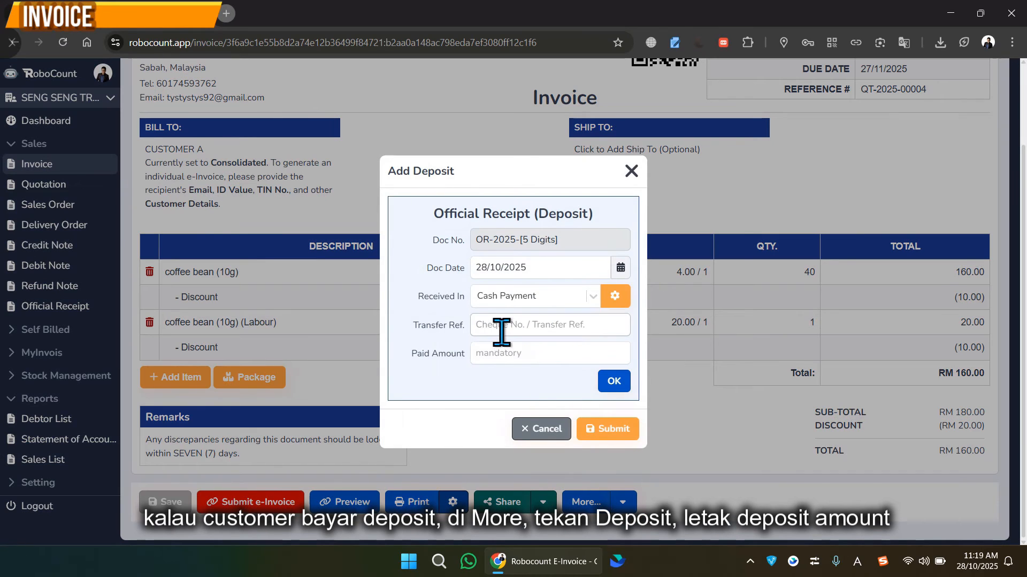
pyautogui.click(501, 353)
pyautogui.write('100')
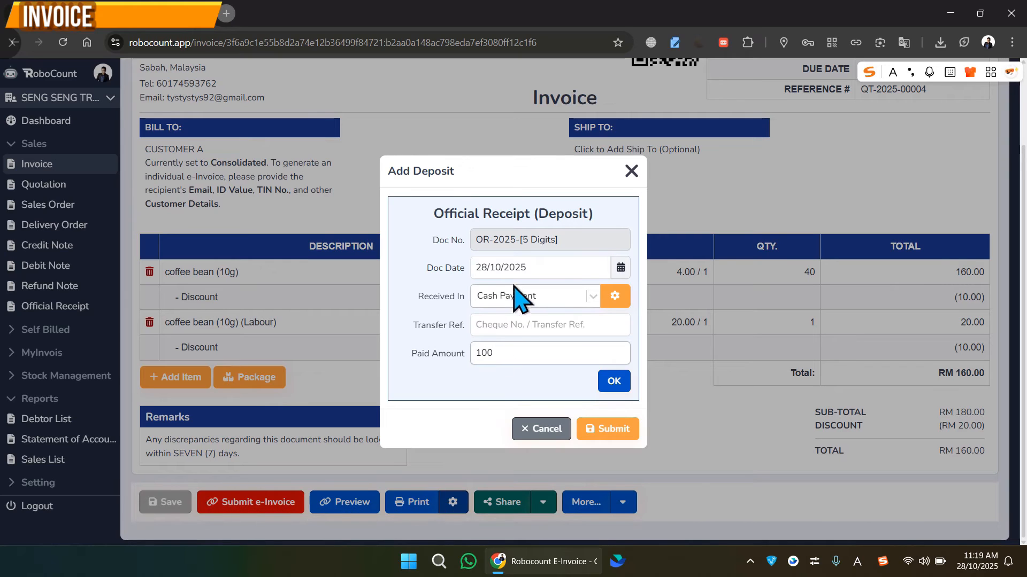
pyautogui.click(578, 296)
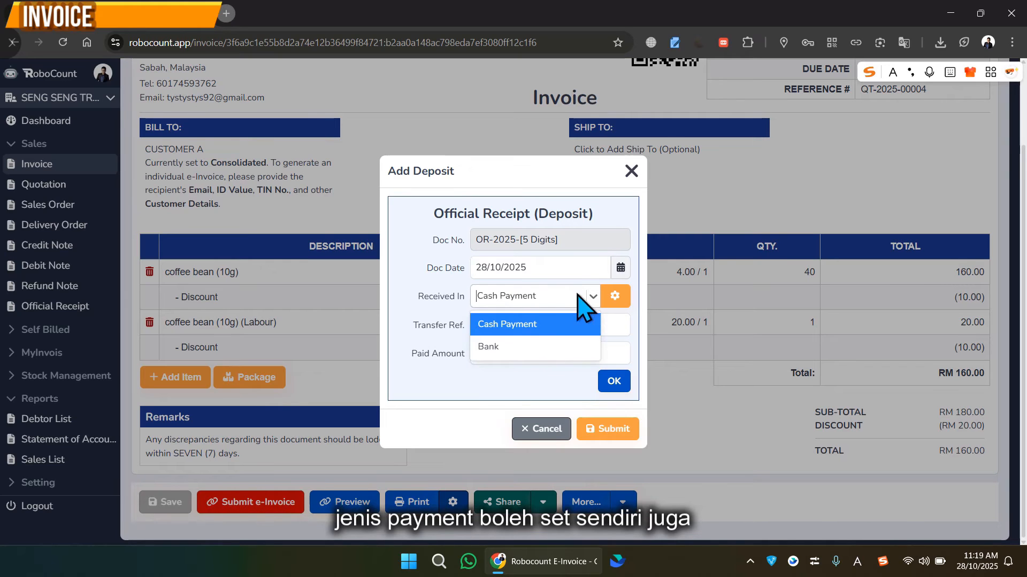
pyautogui.click(540, 348)
pyautogui.click(604, 430)
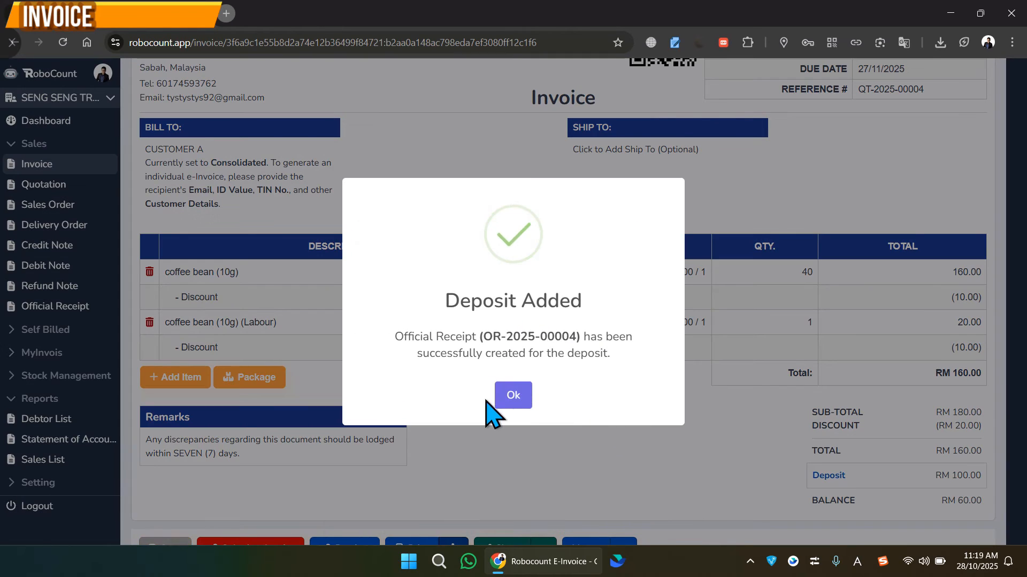
pyautogui.click(502, 398)
# Step: Review the invoice's deposit, balance and QR code, and share the invoice through WhatsApp
pyautogui.scroll(-1, 696, 443)
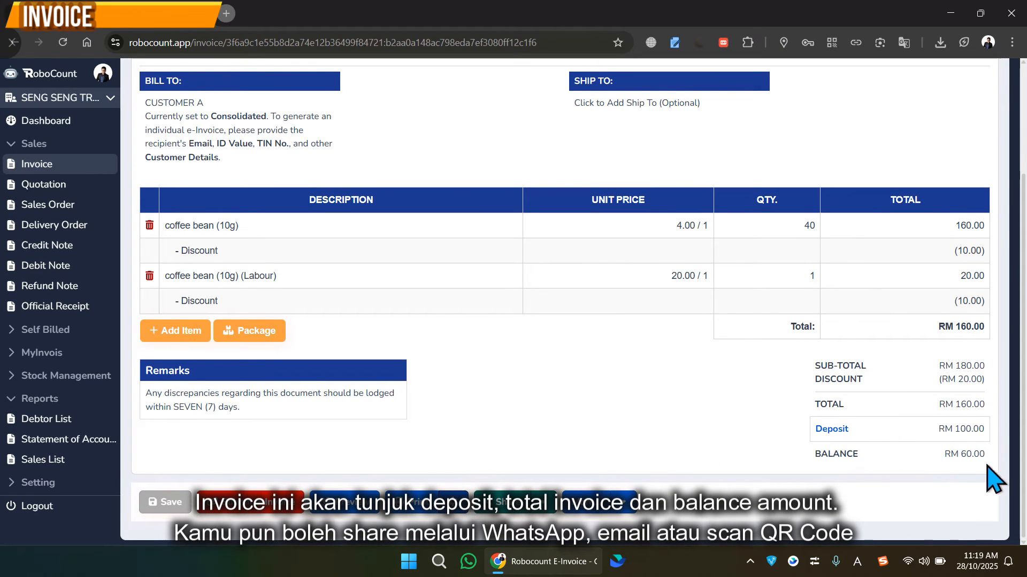
pyautogui.scroll(3, 615, 427)
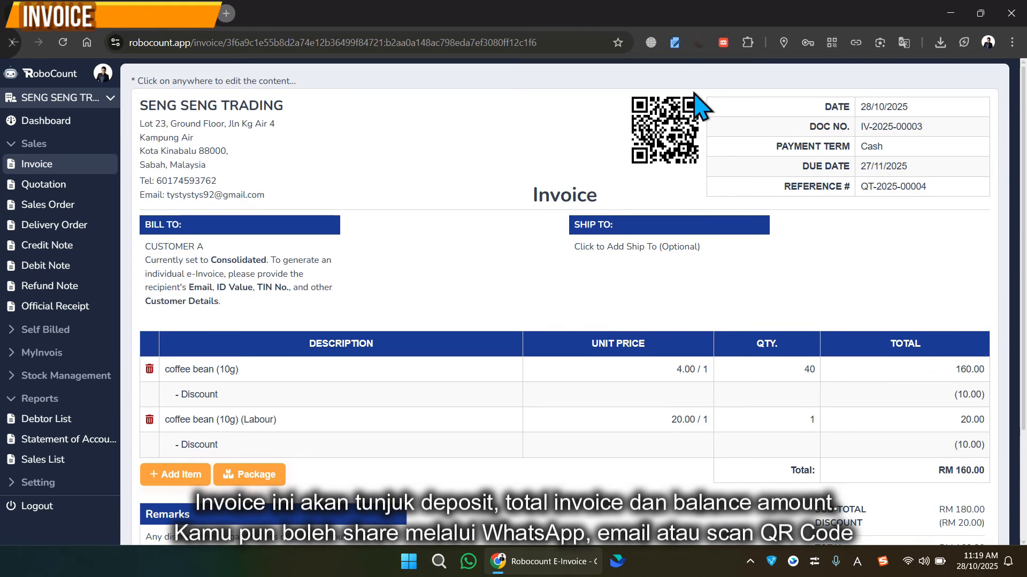
pyautogui.click(737, 251)
pyautogui.click(737, 252)
pyautogui.scroll(-3, 675, 351)
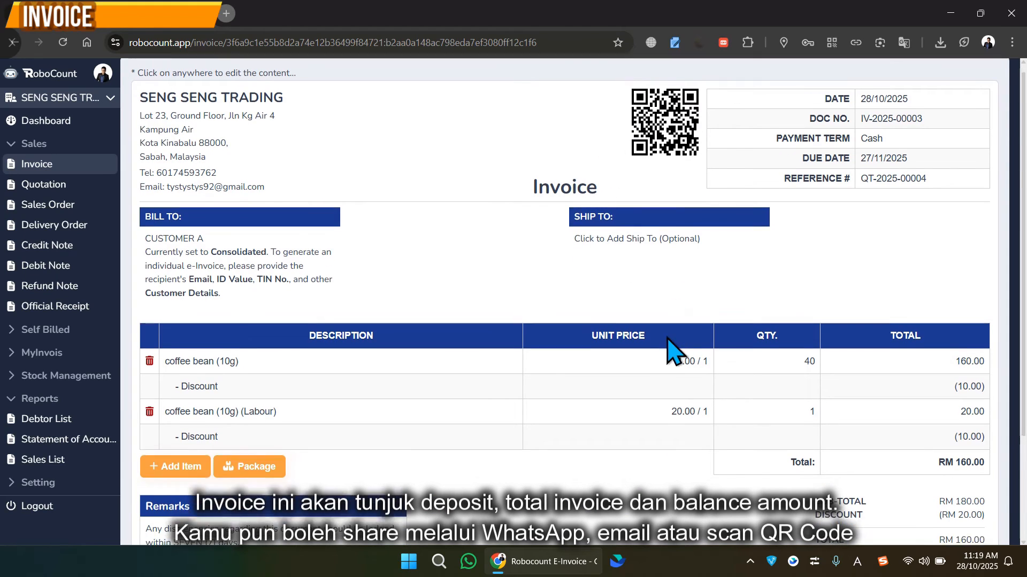
pyautogui.click(529, 502)
pyautogui.click(528, 455)
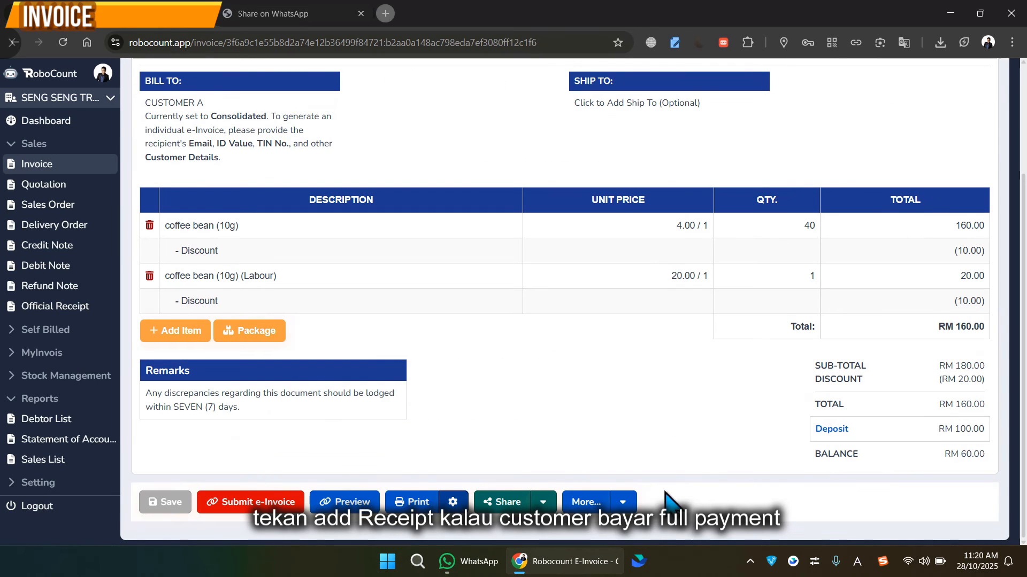
# Step: Add an official receipt of RM 60 for the invoice balance, received in Bank, and save it
pyautogui.click(627, 503)
pyautogui.click(629, 380)
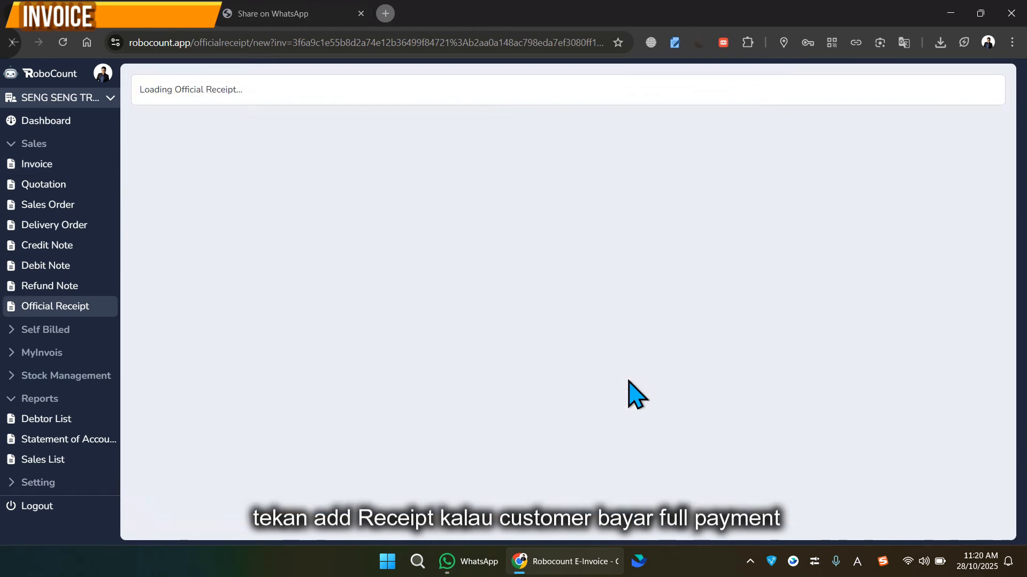
pyautogui.click(855, 265)
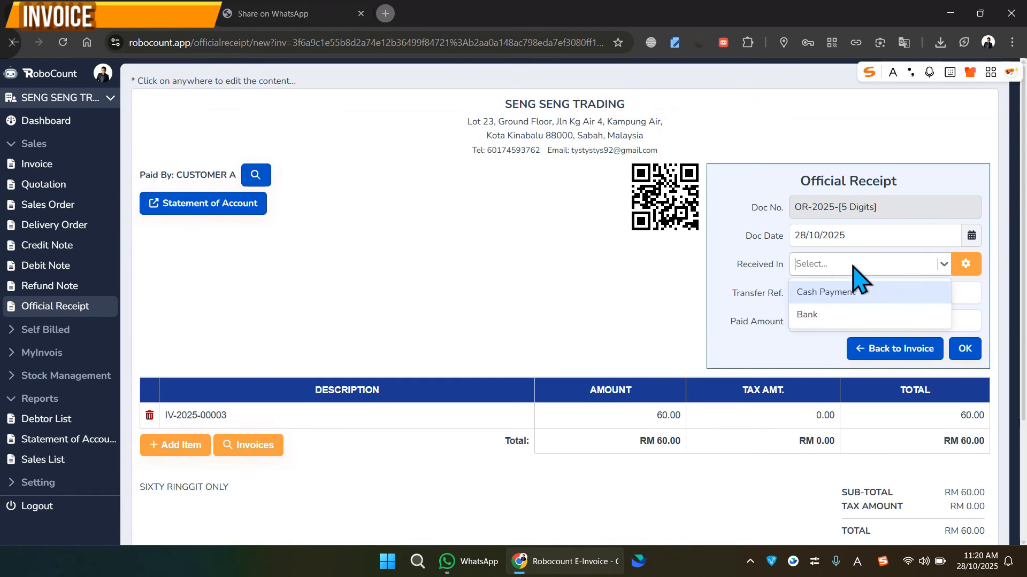
pyautogui.click(823, 315)
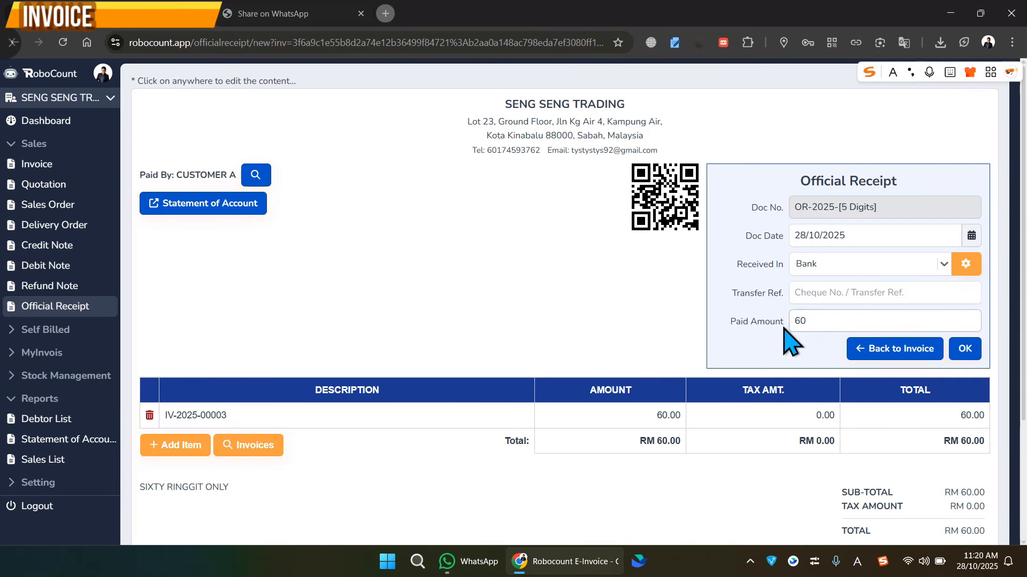
pyautogui.scroll(-3, 796, 348)
pyautogui.click(963, 188)
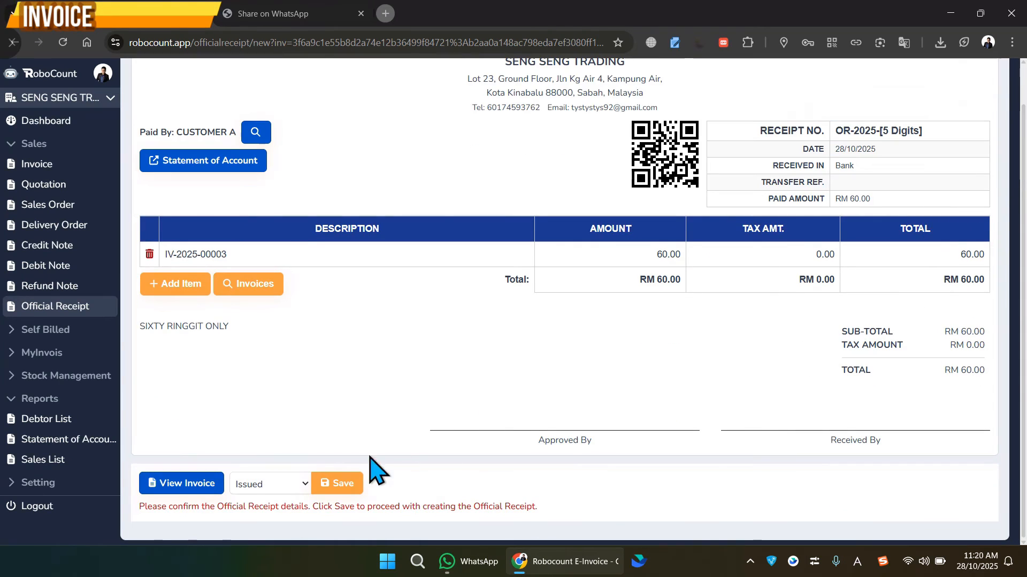
pyautogui.click(334, 484)
pyautogui.click(512, 370)
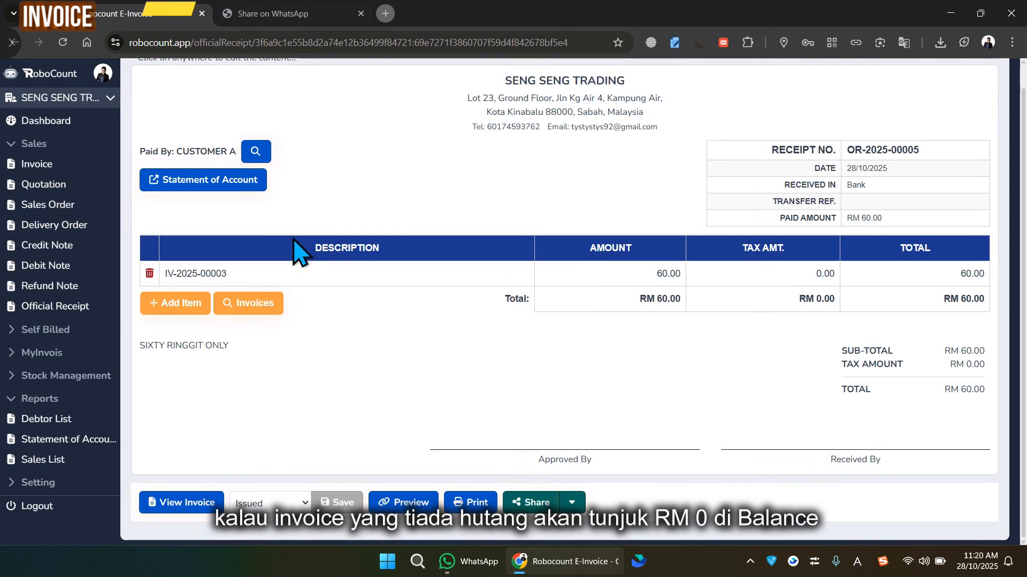
# Step: Check the balances in the invoice list and the outstanding amounts in the debtor list
pyautogui.click(38, 167)
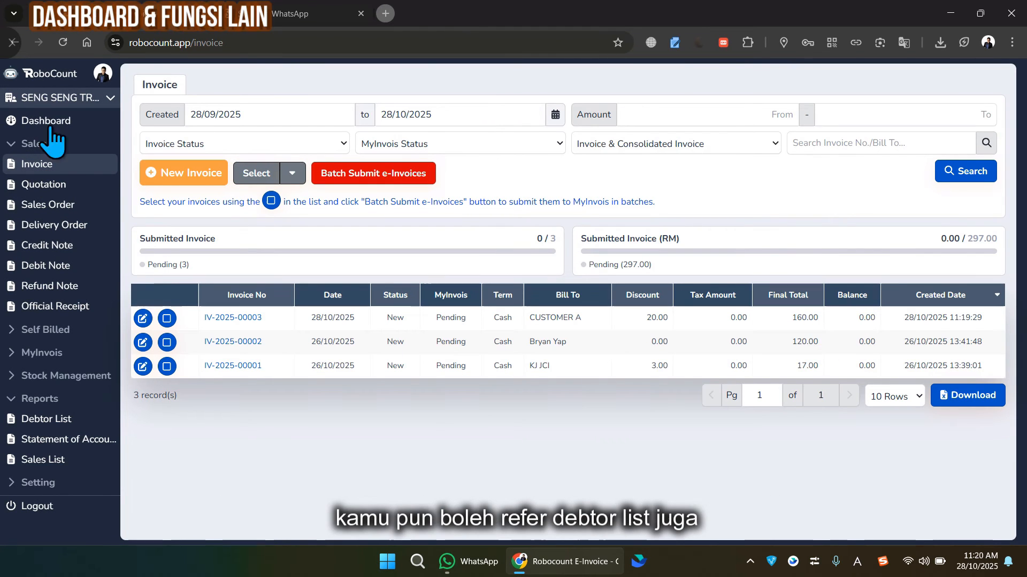
pyautogui.click(32, 419)
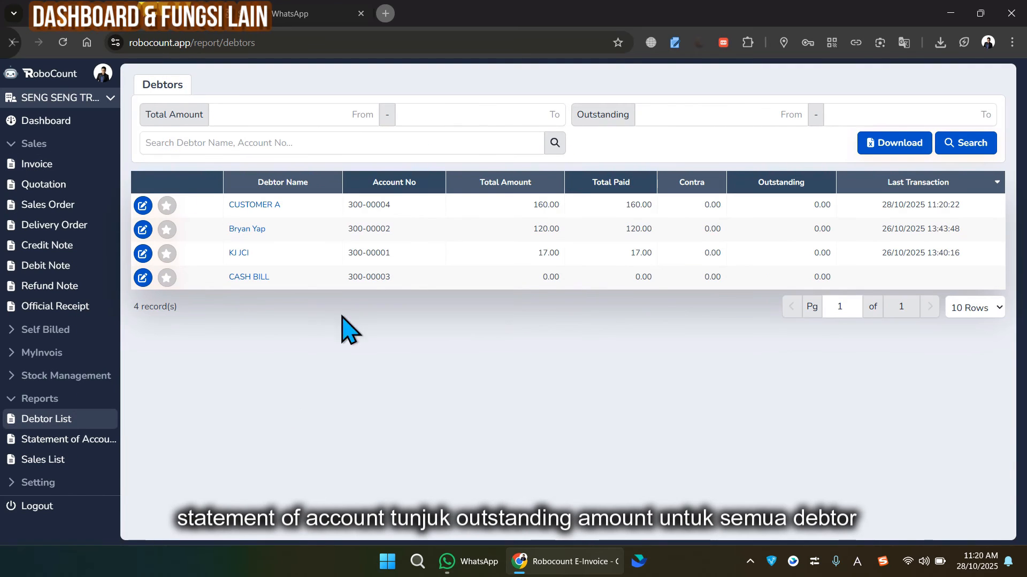
# Step: View the statement of account for the third debtor in the debtor search results
pyautogui.click(53, 439)
pyautogui.click(394, 133)
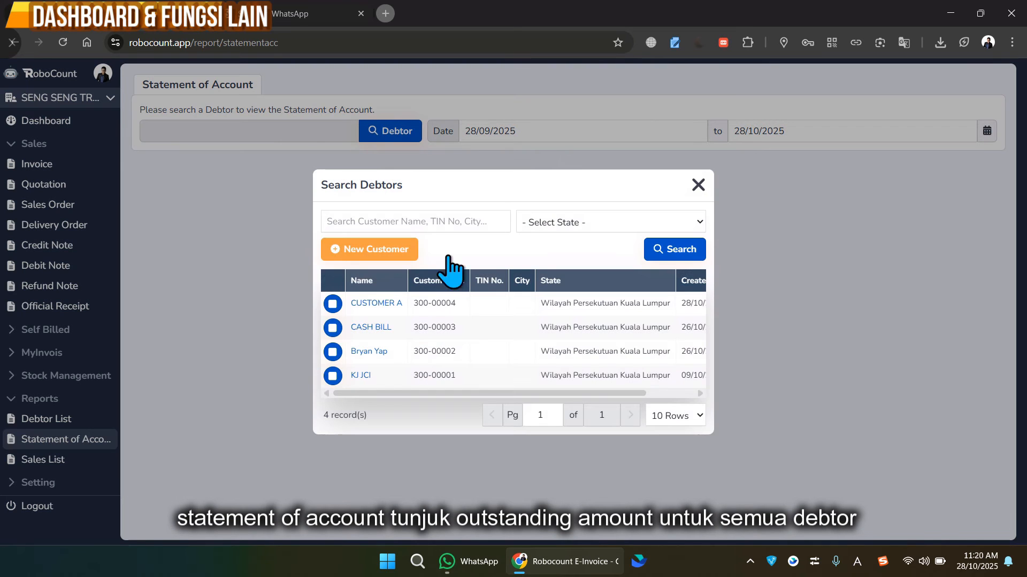
pyautogui.click(388, 351)
pyautogui.scroll(-1, 615, 342)
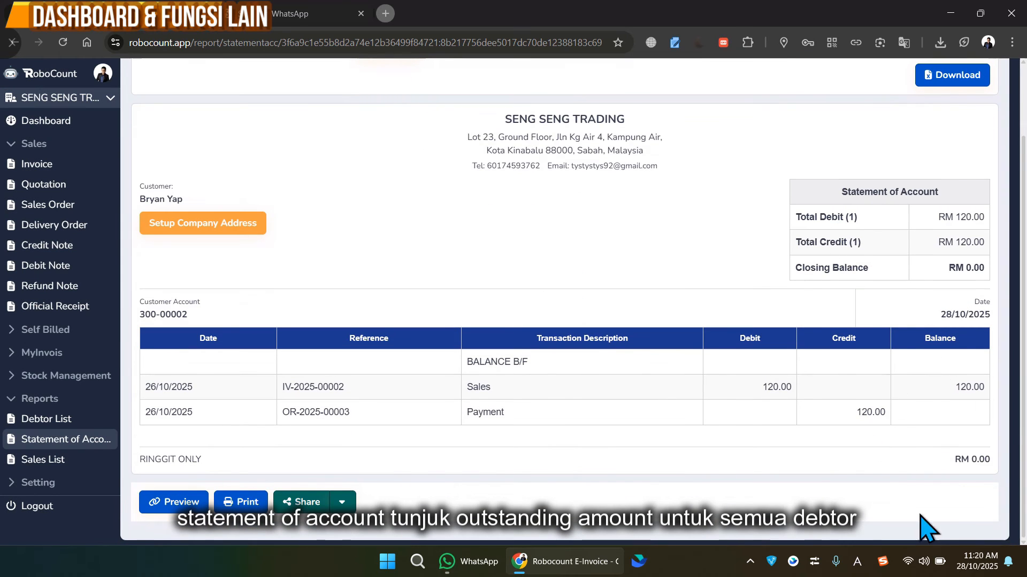
# Step: View the sales listing report and examine the 28/10 bar in the dashboard's daily invoices chart
pyautogui.click(48, 461)
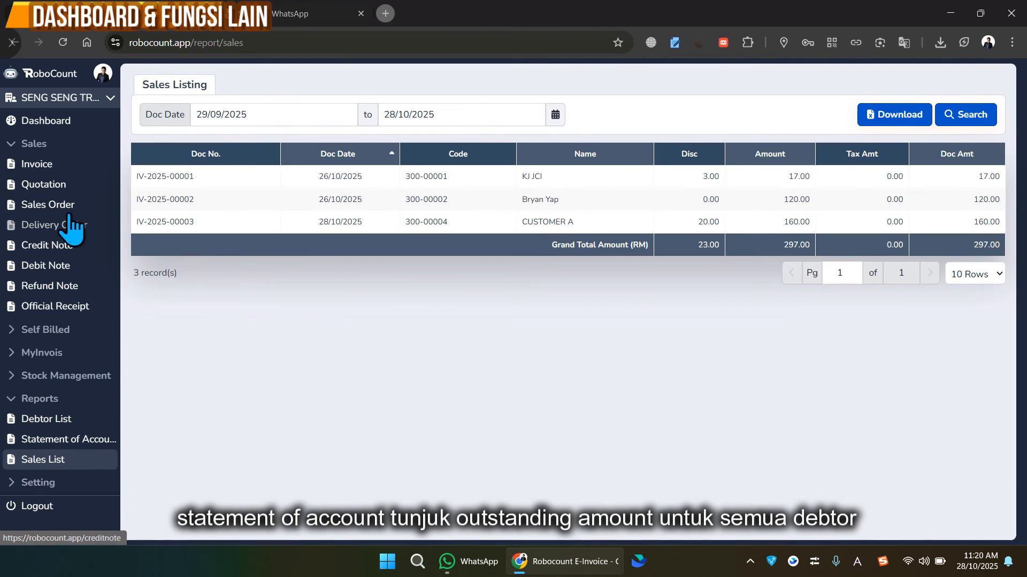
pyautogui.click(48, 120)
pyautogui.moveTo(412, 298)
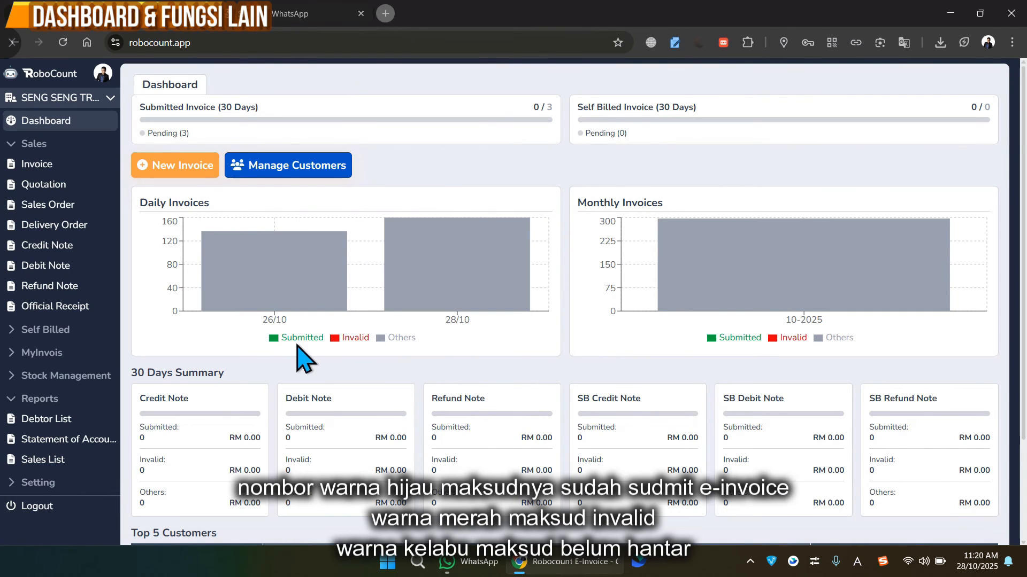
pyautogui.moveTo(454, 263)
pyautogui.moveTo(463, 281)
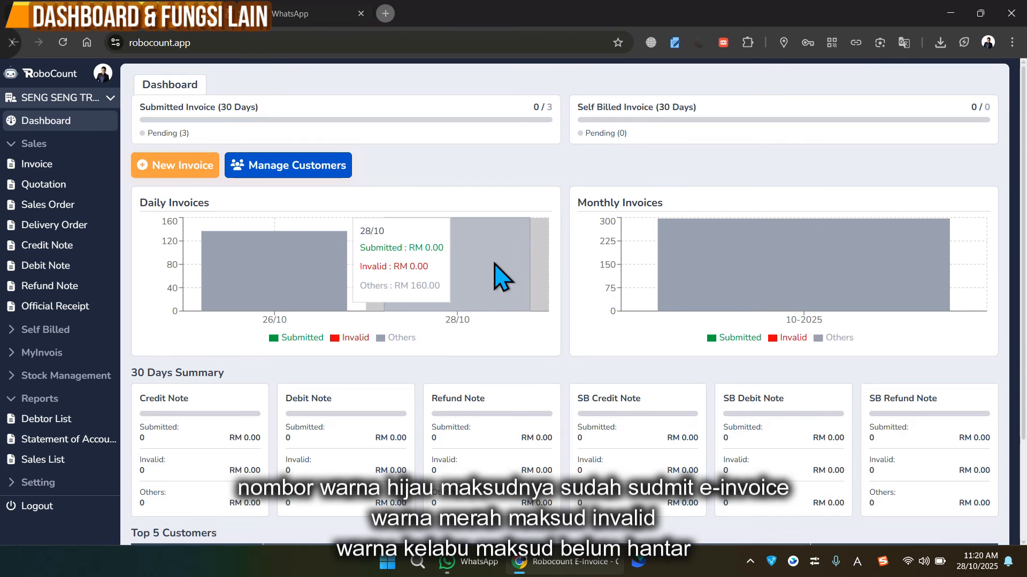
# Step: Look over the stock management page and show the available settings sections
pyautogui.scroll(-3, 492, 260)
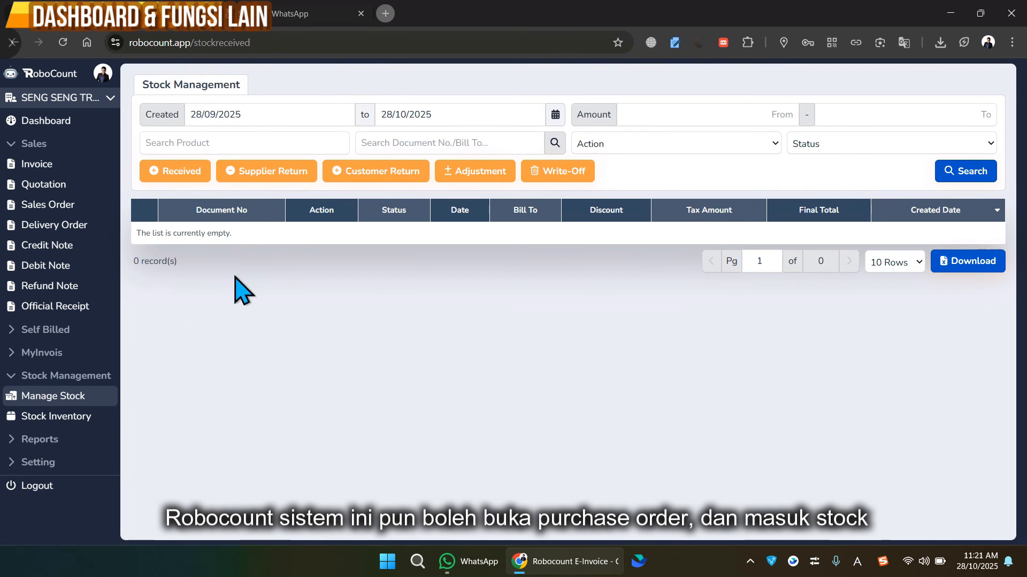
pyautogui.click(42, 467)
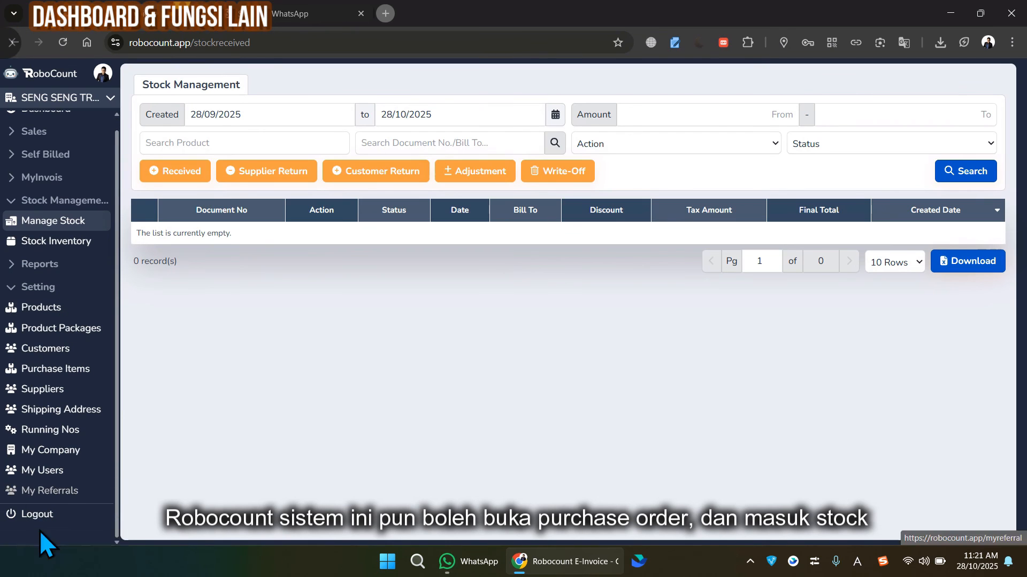